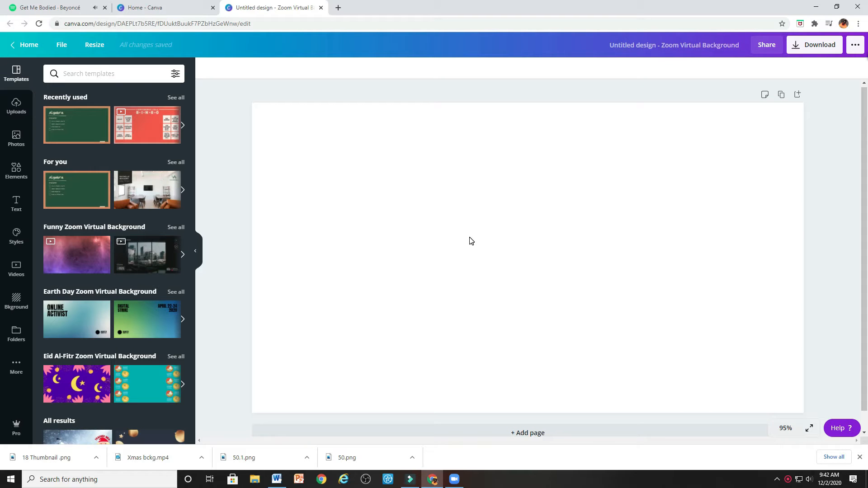
scroll(176, 213, "down", 3)
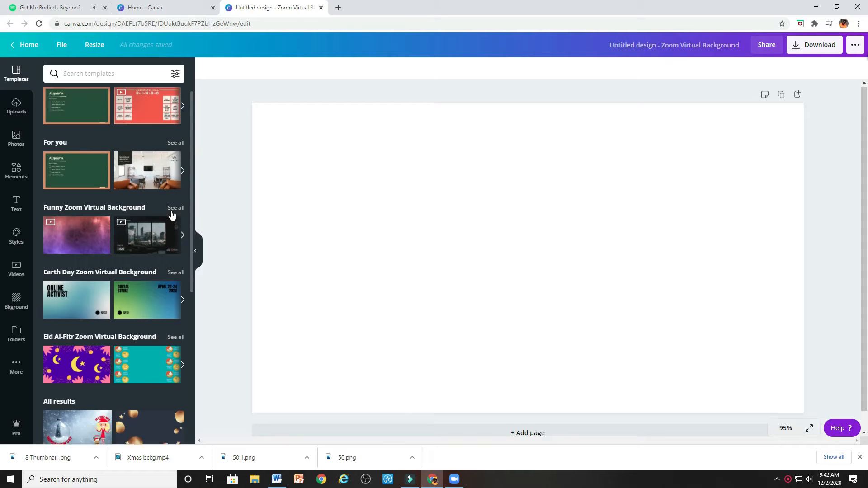
scroll(172, 216, "down", 2)
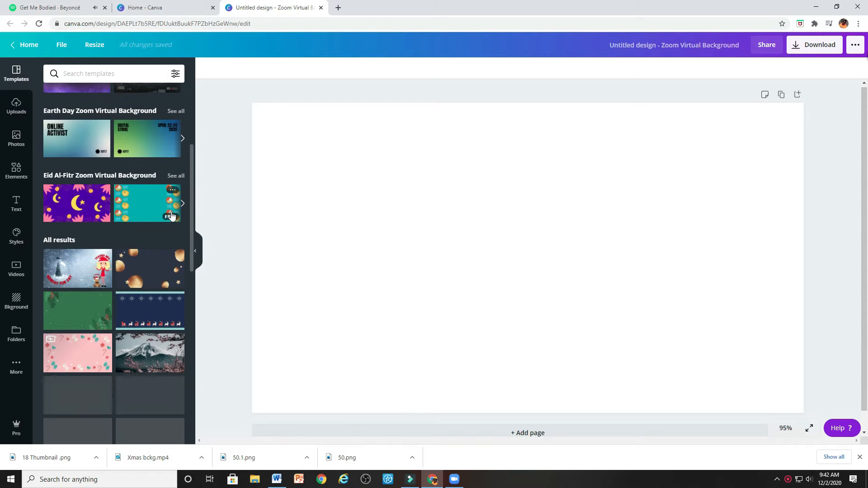
scroll(172, 216, "down", 2)
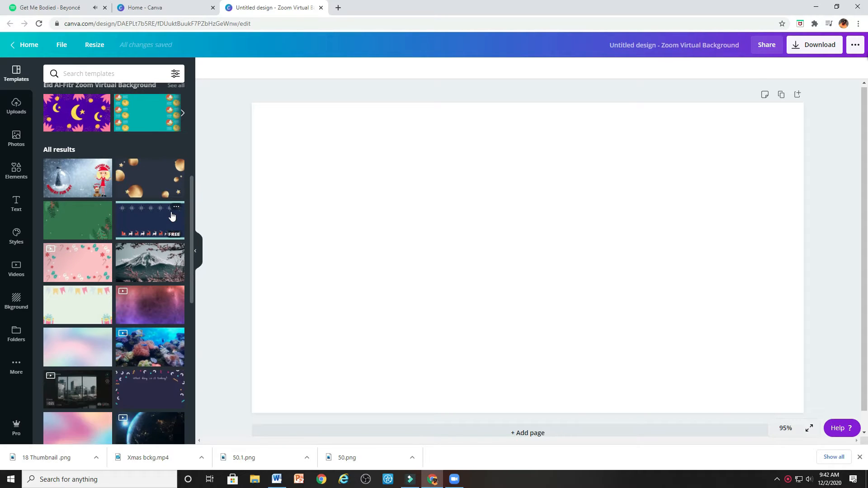
scroll(172, 216, "down", 4)
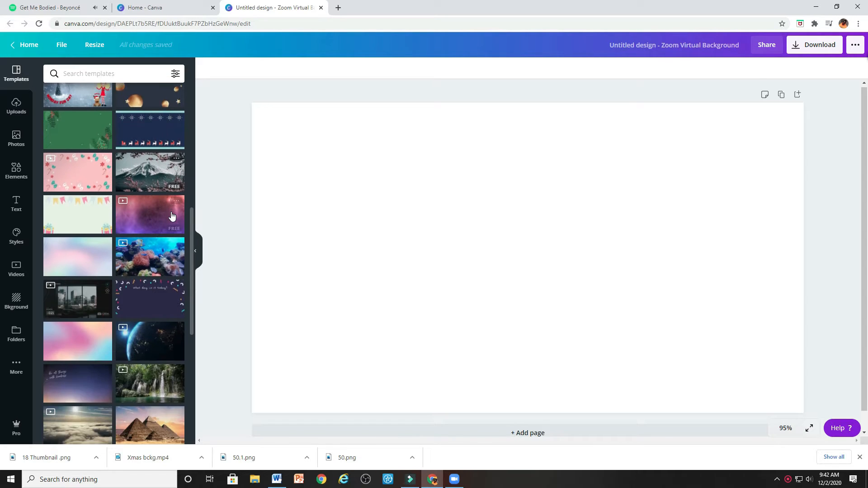
scroll(172, 215, "up", 10)
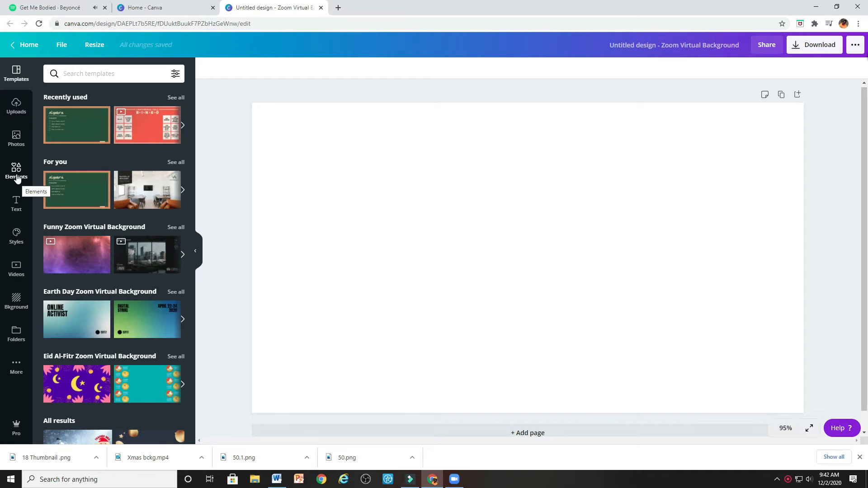
Search the elements for "wood", add the wood plank wall-and-floor graphic and enlarge it from the page's upper-left corner to half the page width
left_click(17, 172)
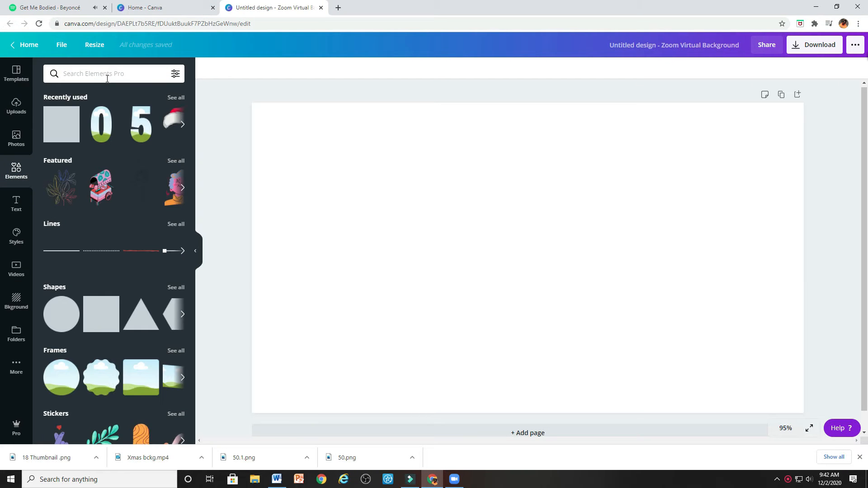
left_click(108, 78)
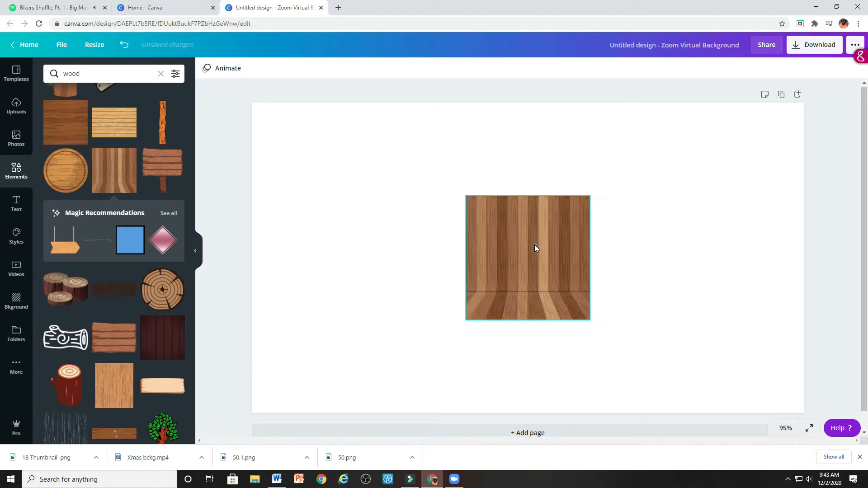
left_click_drag(537, 246, 400, 199)
left_click_drag(440, 261, 588, 407)
left_click_drag(492, 321, 425, 284)
Duplicate the wood plank graphic and place the copy directly beside the original, flush with the page's right edge
right_click(368, 234)
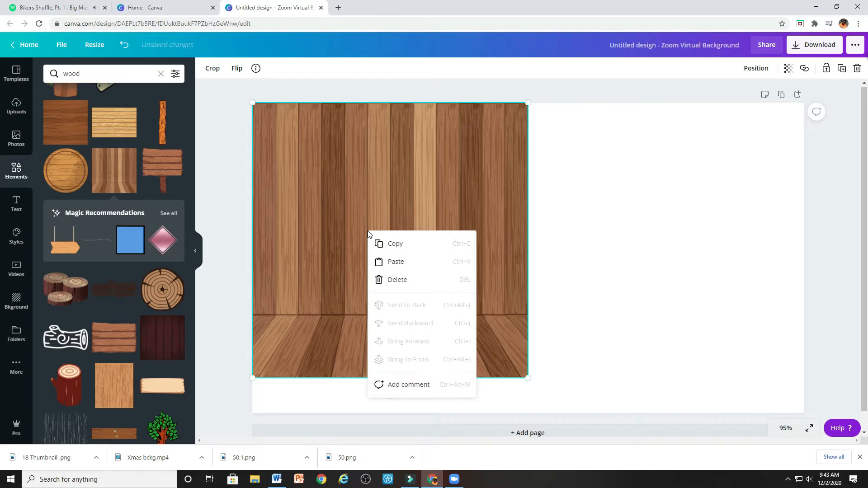
left_click(452, 204)
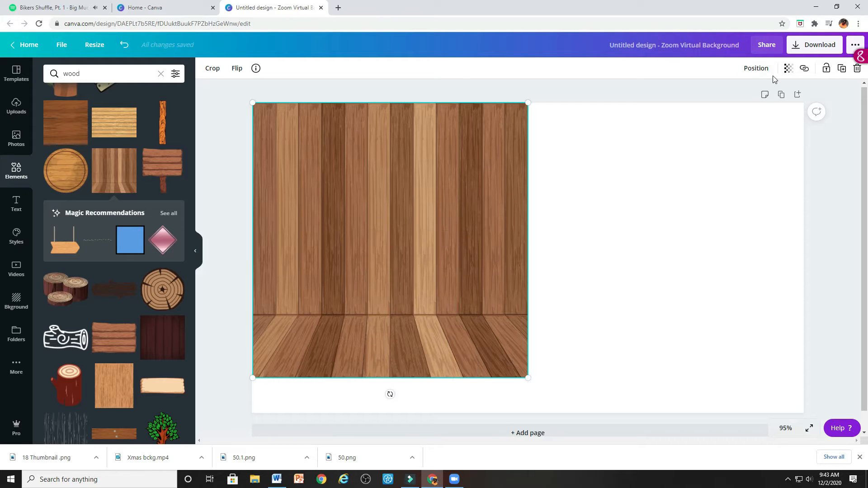
left_click(841, 69)
left_click_drag(415, 231, 661, 222)
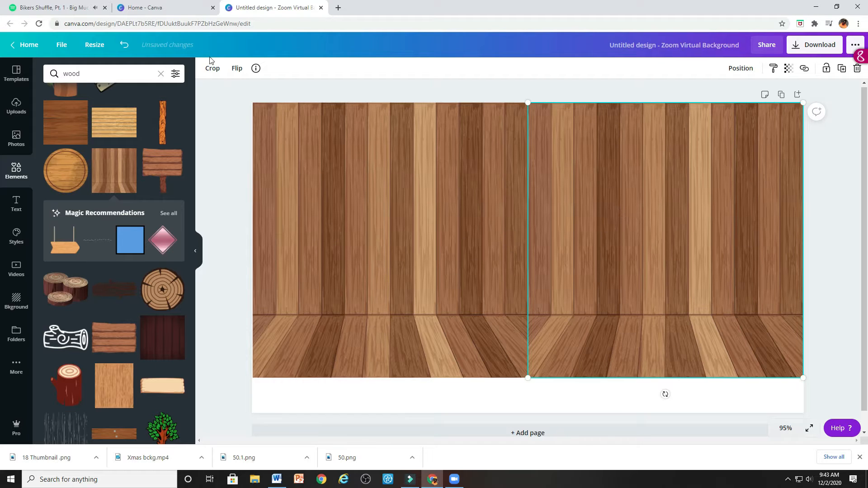
Flip the duplicated wood plank graphic horizontally so it mirrors the original
left_click(237, 68)
left_click(262, 93)
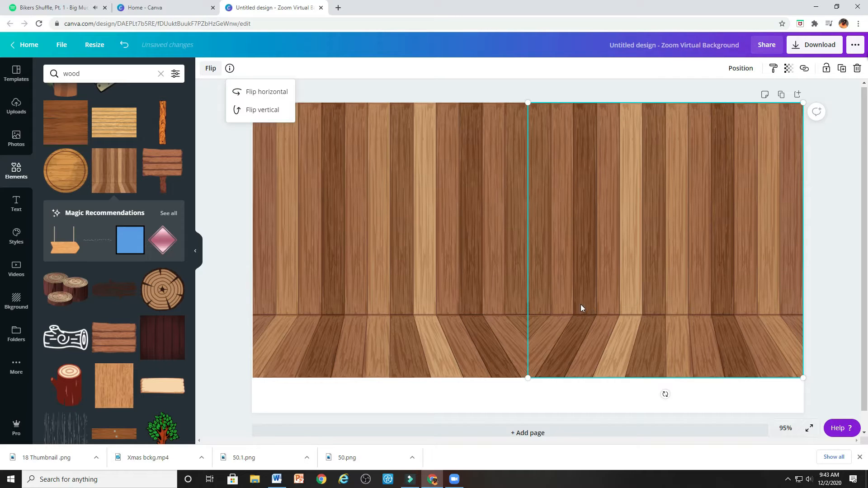
left_click(588, 94)
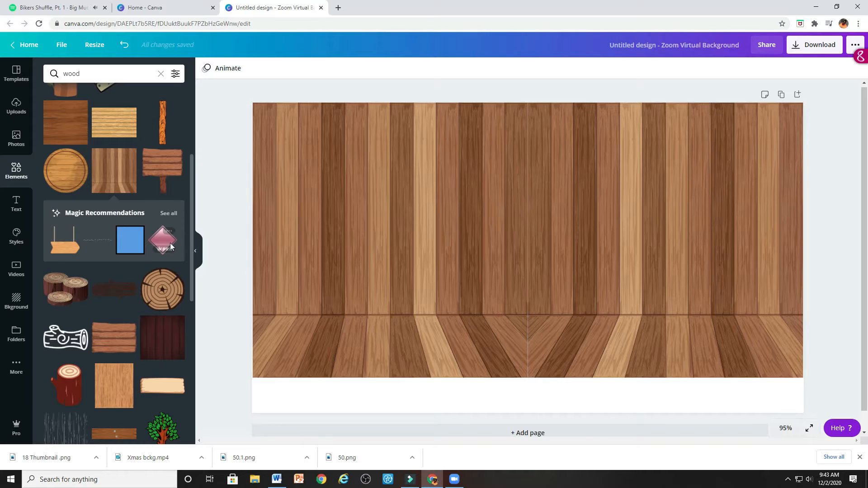
Search the elements for "fireplace" and look through the available fireplace graphics
left_click(160, 73)
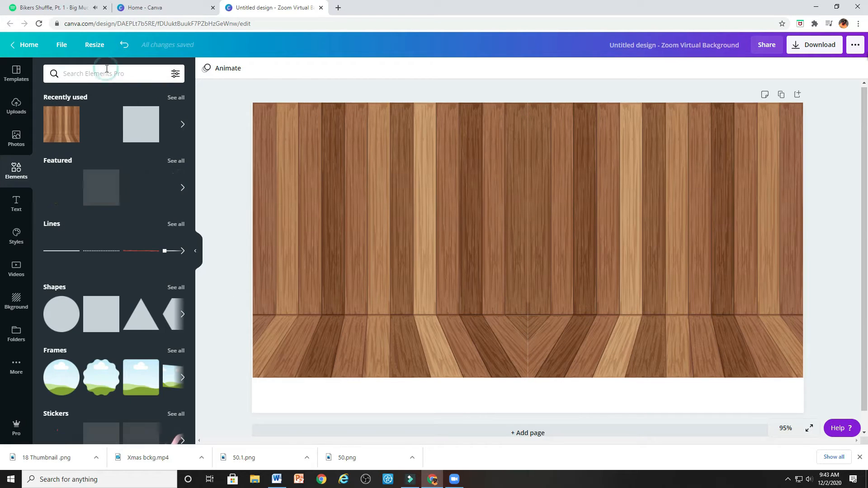
left_click(107, 68)
type("fireplace")
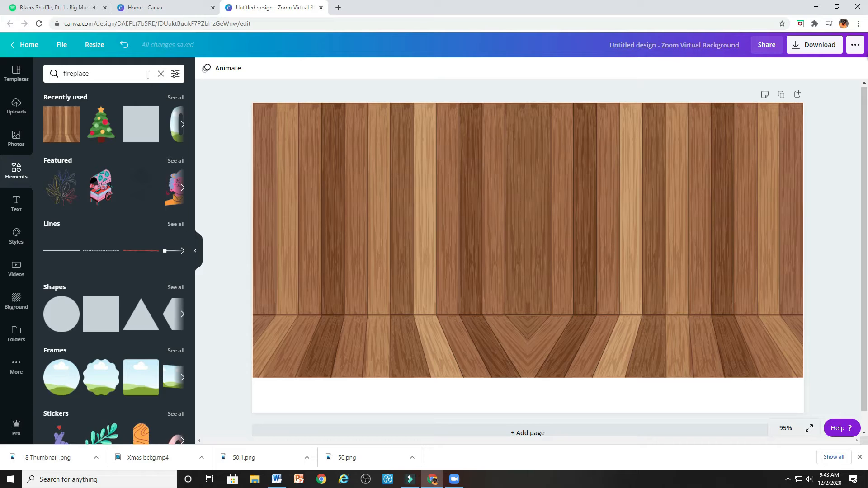
key("Return")
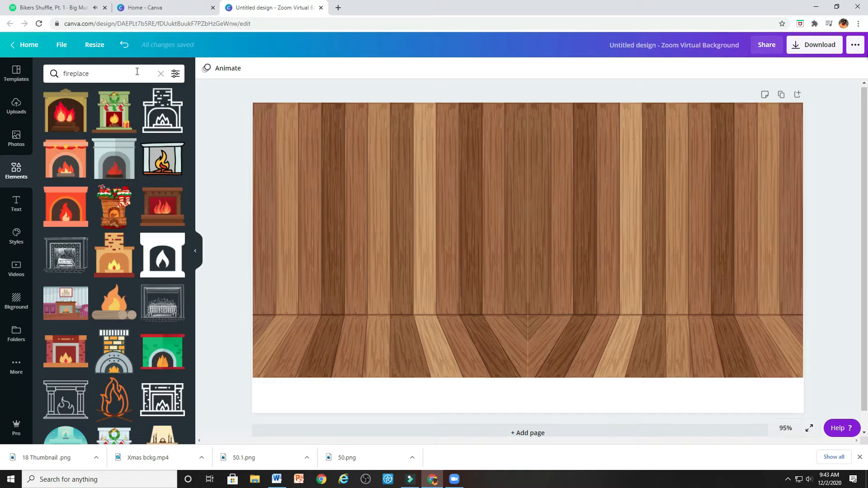
scroll(113, 162, "down", 2)
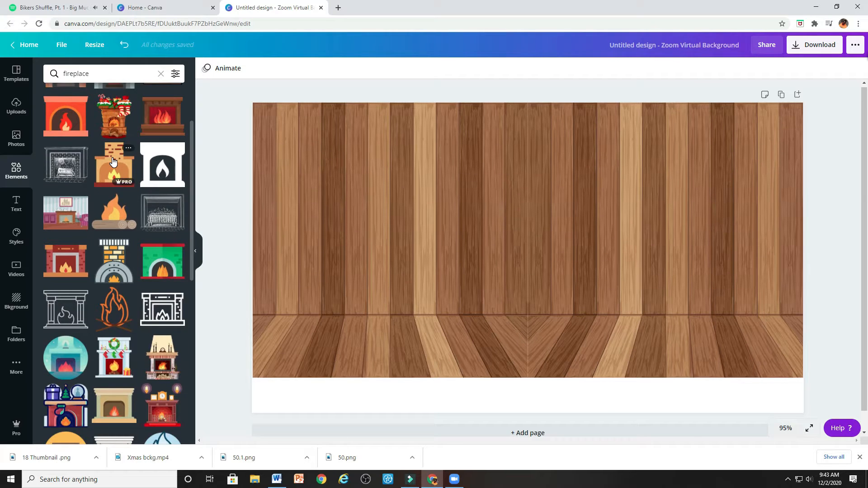
scroll(113, 162, "down", 5)
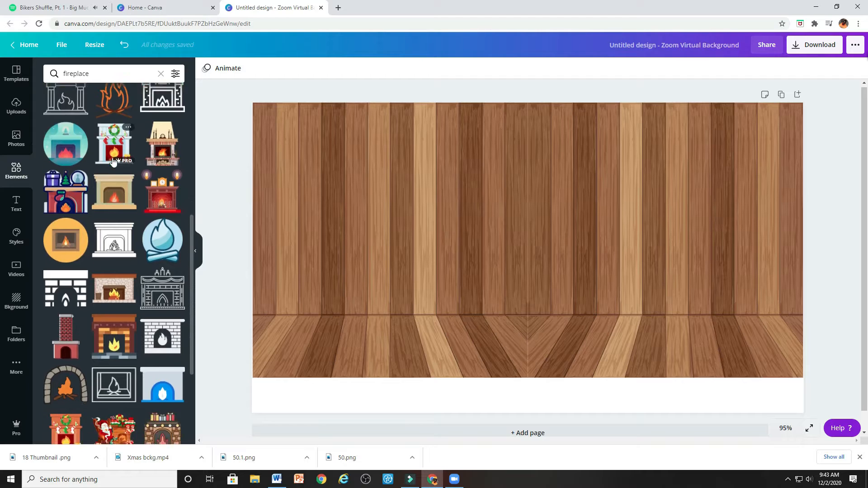
scroll(113, 162, "down", 3)
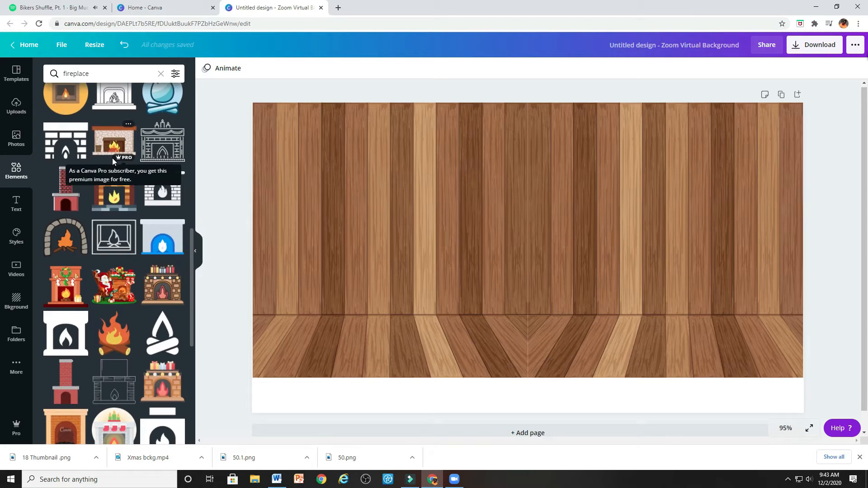
scroll(112, 158, "down", 2)
scroll(113, 162, "down", 2)
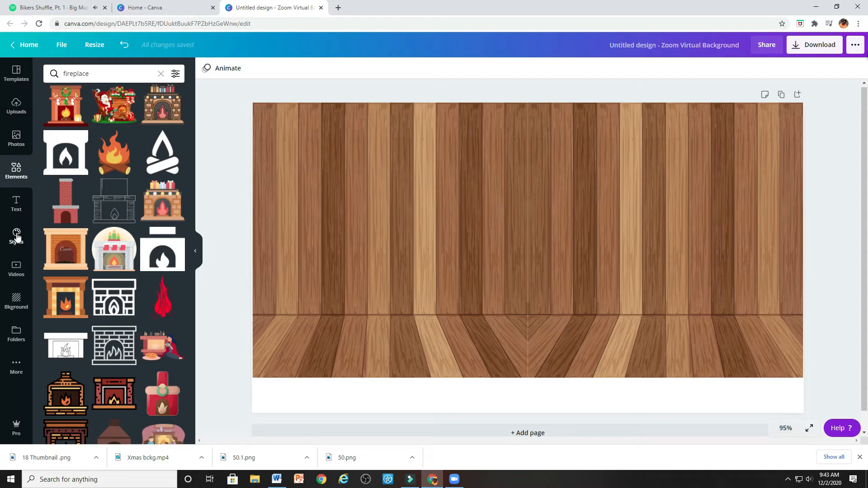
scroll(101, 178, "up", 5)
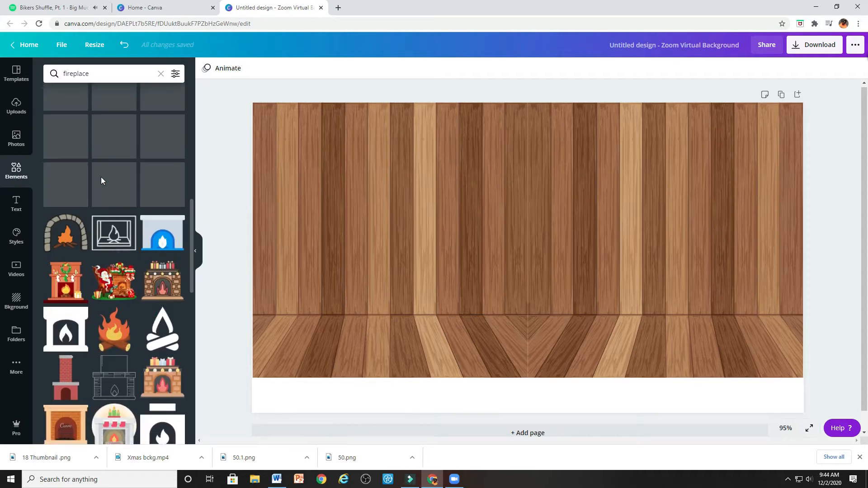
scroll(109, 211, "up", 7)
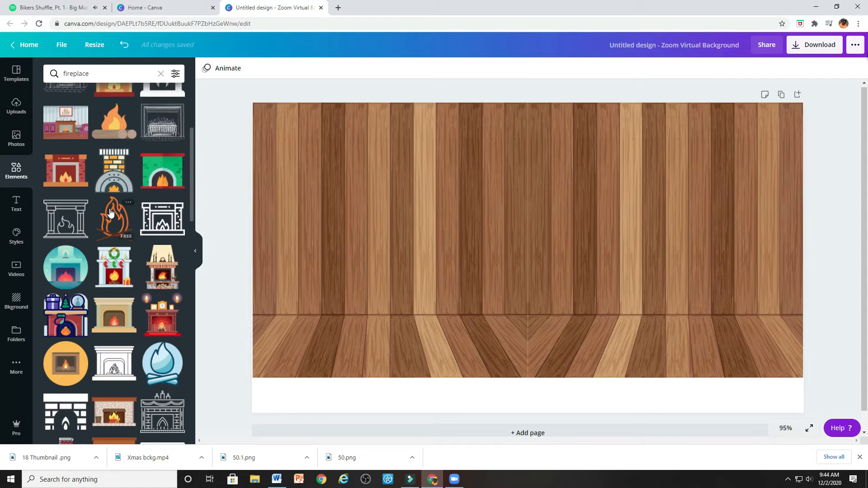
scroll(110, 212, "up", 1)
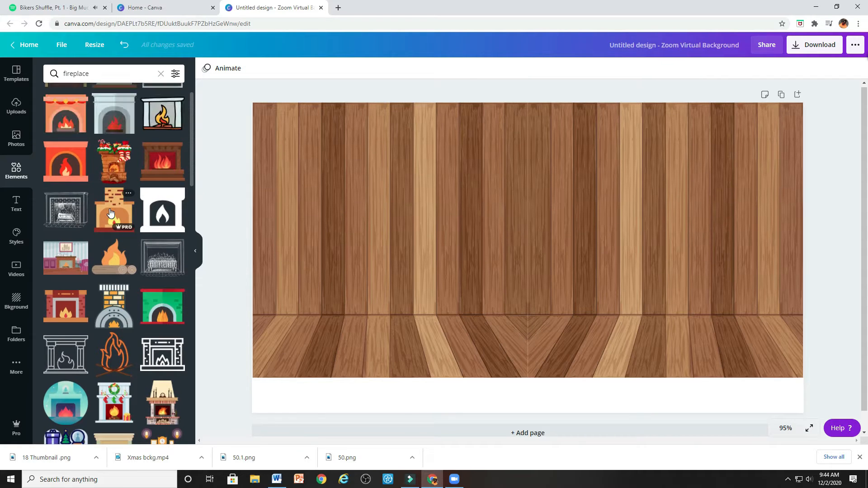
scroll(110, 212, "up", 1)
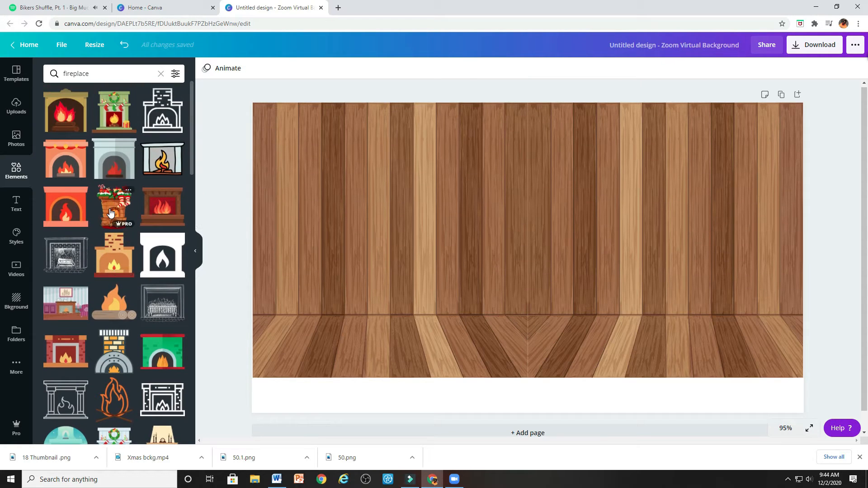
Add the green Christmas fireplace with wreath and stockings and enlarge it on the right part of the wooden floor
left_click(112, 108)
left_click_drag(565, 245, 760, 269)
left_click_drag(662, 221, 613, 171)
left_click_drag(763, 297, 764, 307)
mouse_move(699, 372)
left_mouse_down()
mouse_move(690, 372)
mouse_move(700, 371)
left_mouse_up()
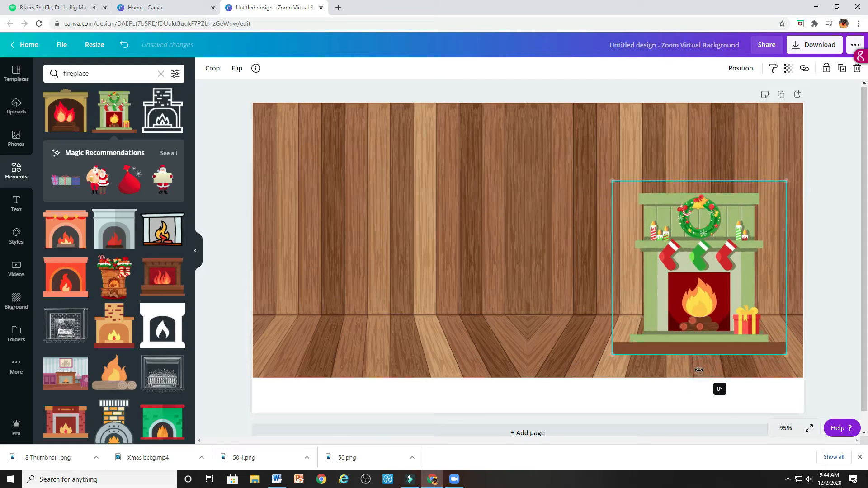
Add a red square shape and enlarge it in the middle of the wooden backdrop
left_click(160, 74)
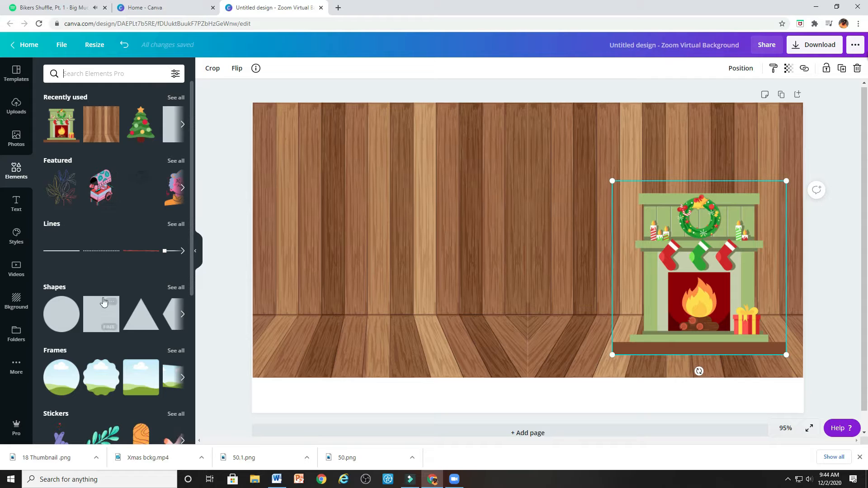
left_click(104, 302)
left_click_drag(492, 240, 481, 235)
left_click_drag(437, 173, 412, 164)
left_click_drag(609, 347, 620, 358)
Delete the Christmas fireplace graphic from the page
left_click_drag(762, 192, 733, 243)
left_click_drag(690, 288, 737, 253)
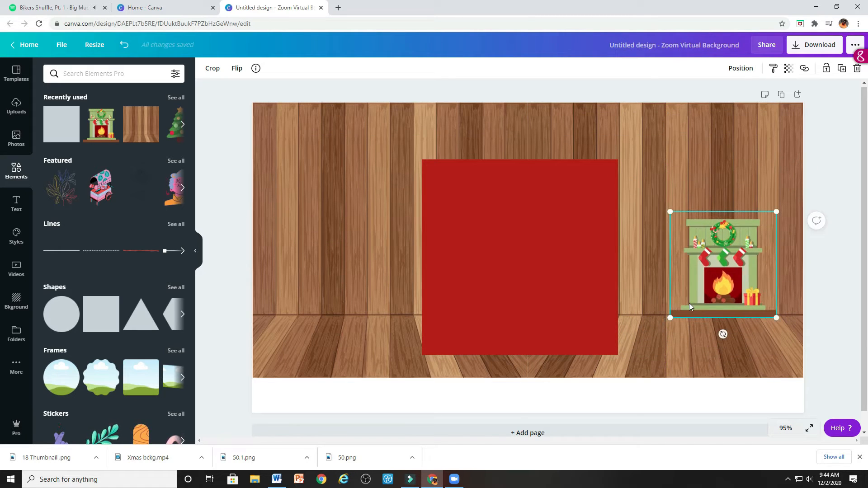
left_click(857, 68)
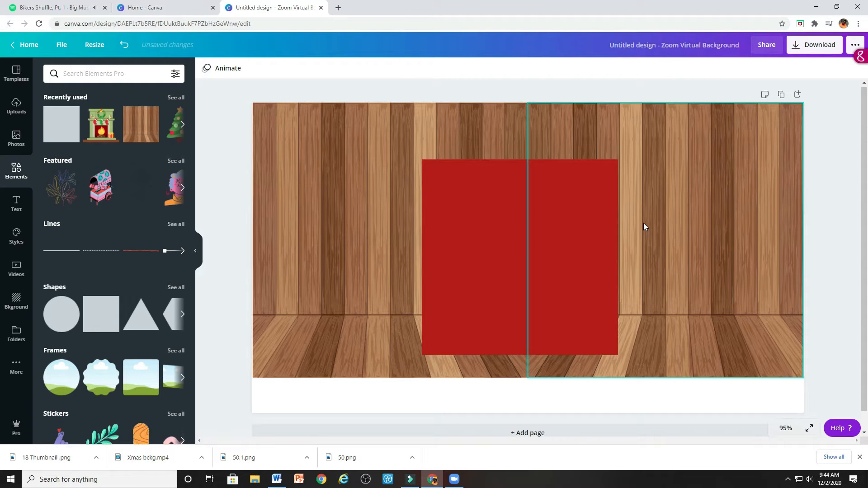
Search the elements for "christmas tree" and look through the available tree graphics
left_click(144, 73)
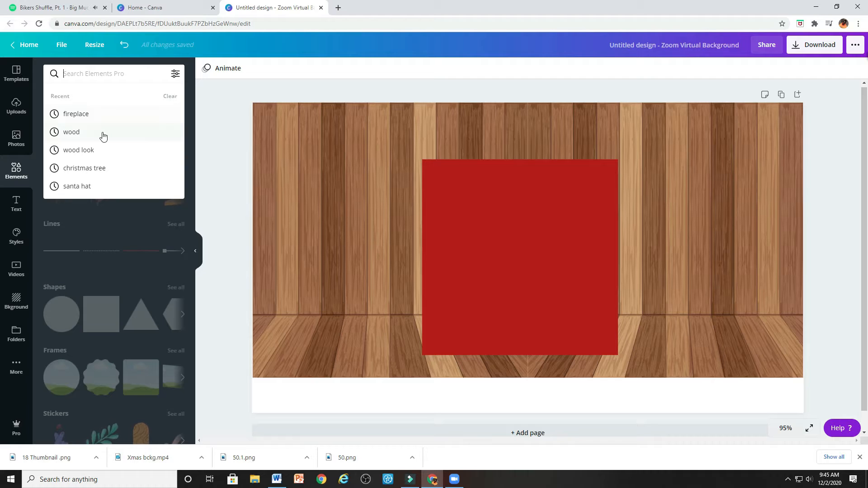
left_click(99, 168)
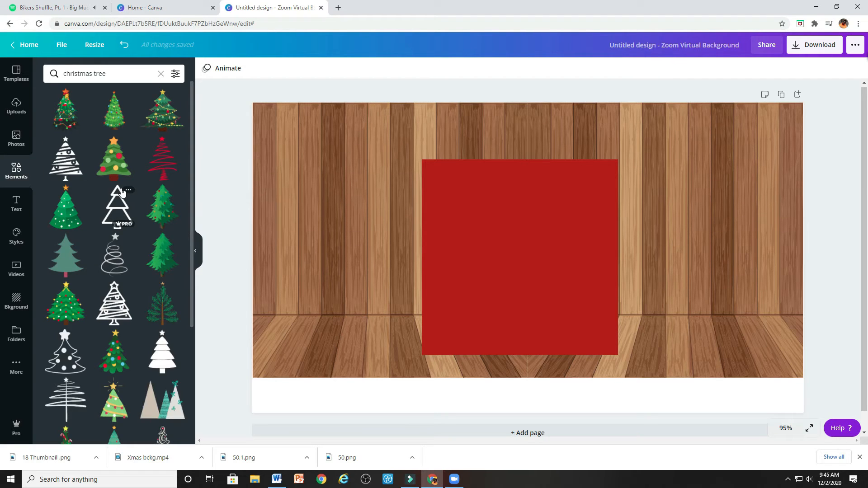
scroll(123, 192, "down", 6)
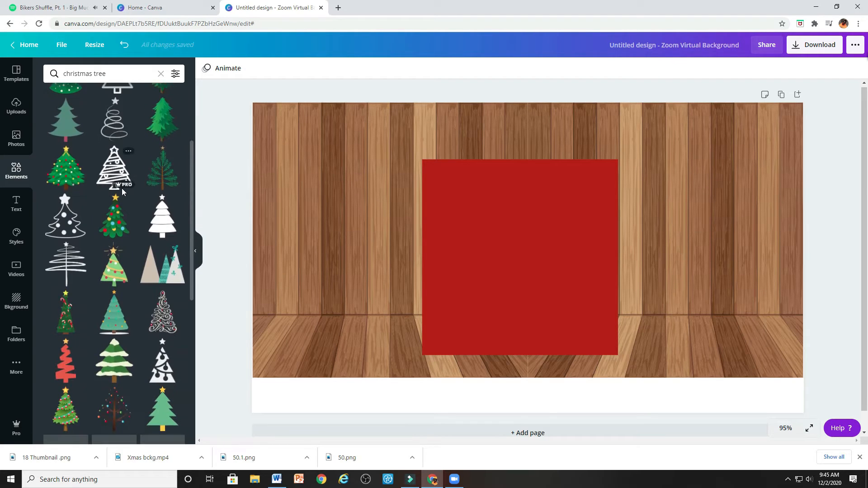
scroll(122, 192, "down", 3)
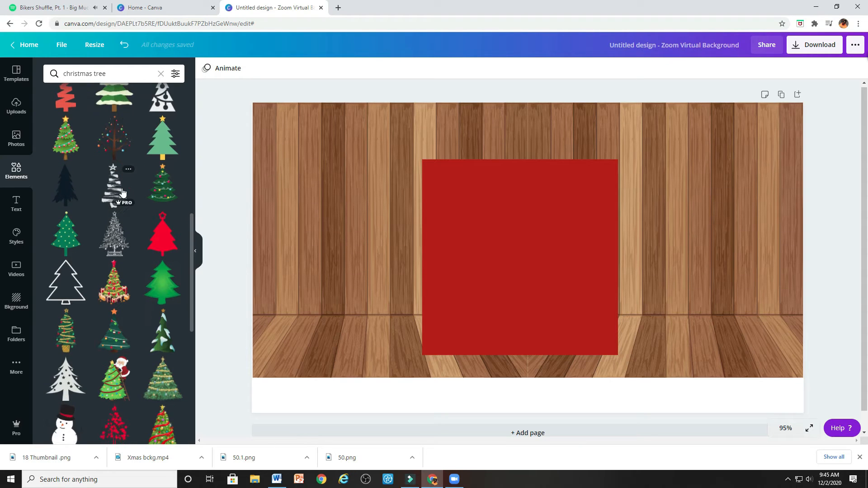
scroll(122, 192, "down", 6)
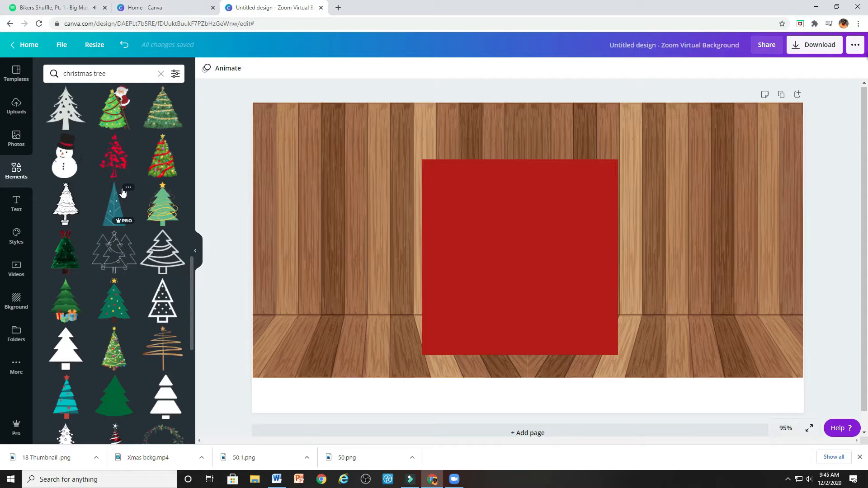
scroll(122, 192, "down", 2)
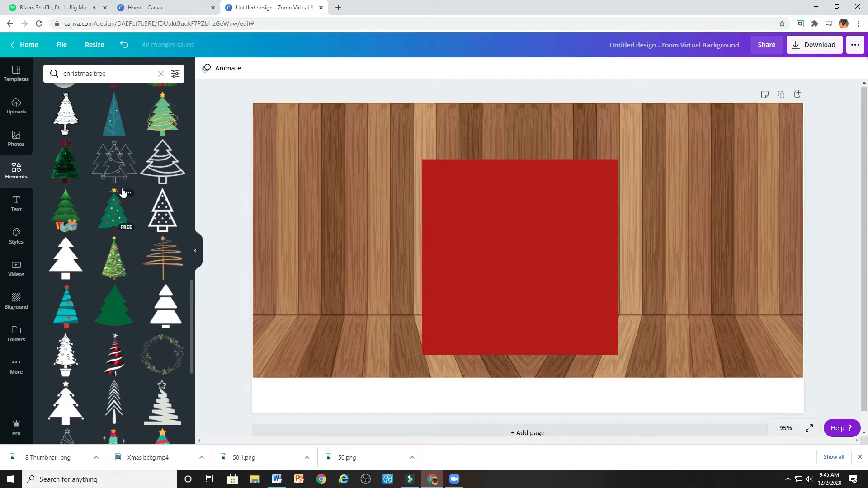
scroll(122, 192, "down", 2)
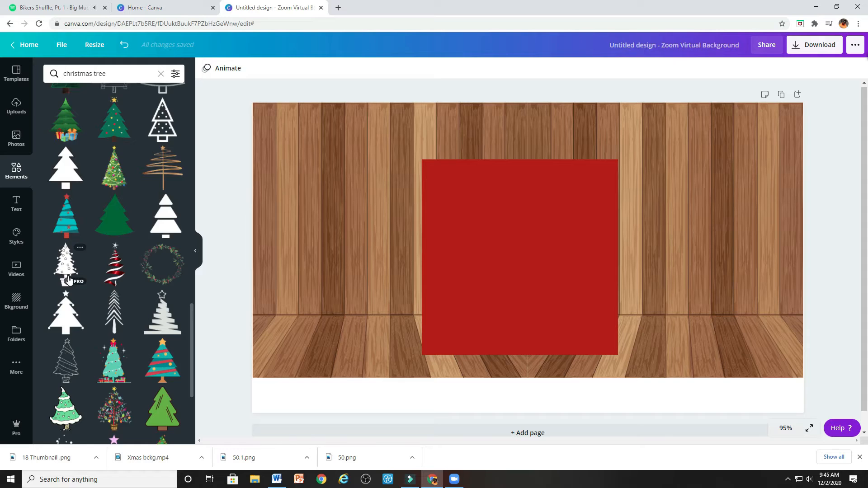
scroll(69, 275, "up", 10)
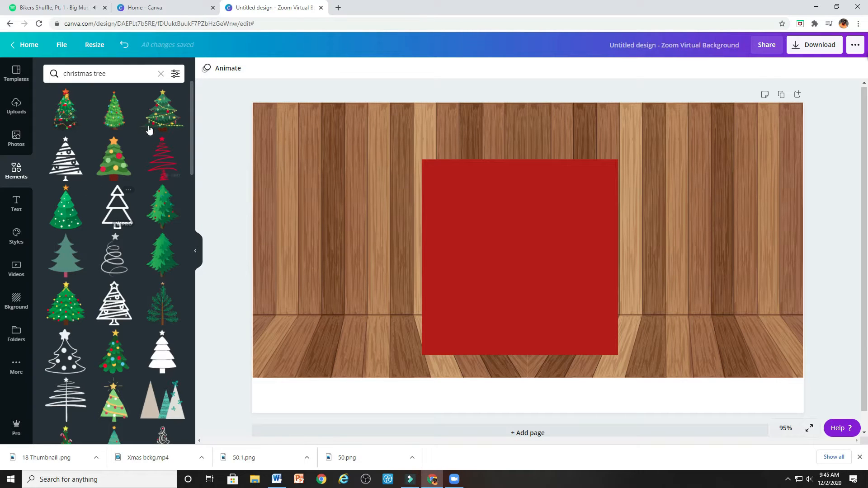
Add the garlanded Christmas tree with a gold star and enlarge it against the wall at the right of the red square
left_click(160, 111)
left_click_drag(550, 243, 715, 196)
left_click_drag(763, 272, 810, 367)
left_click_drag(711, 260, 708, 260)
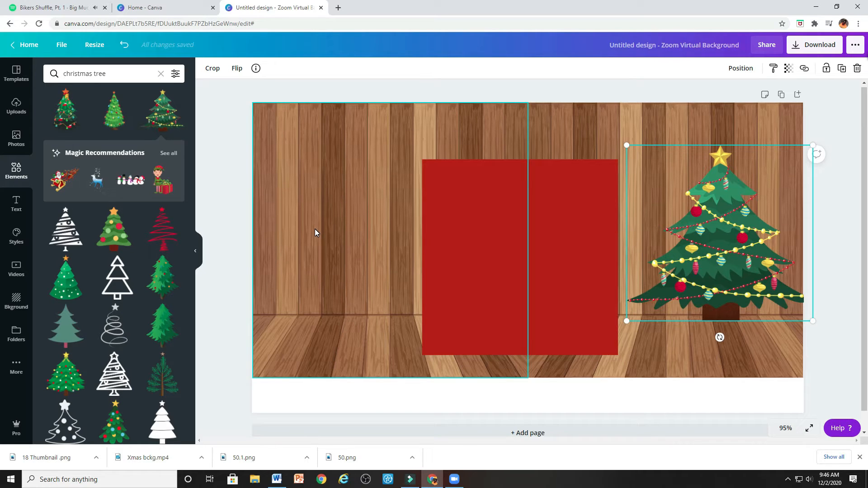
Search the elements for "rug" and look through the available rug graphics
left_click(115, 76)
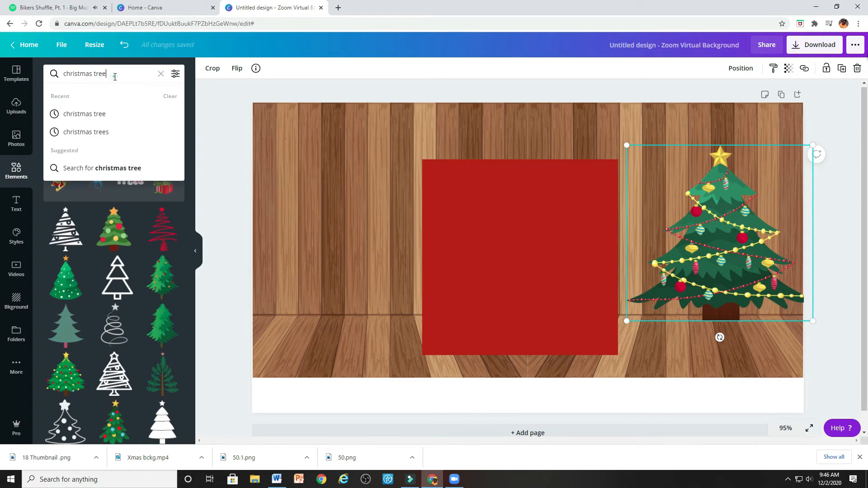
left_click(158, 76)
type("rug")
key("Return")
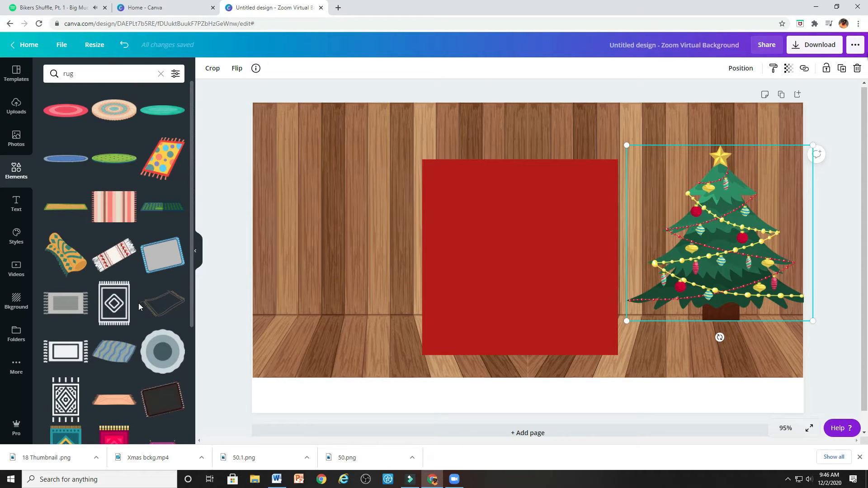
scroll(139, 304, "down", 7)
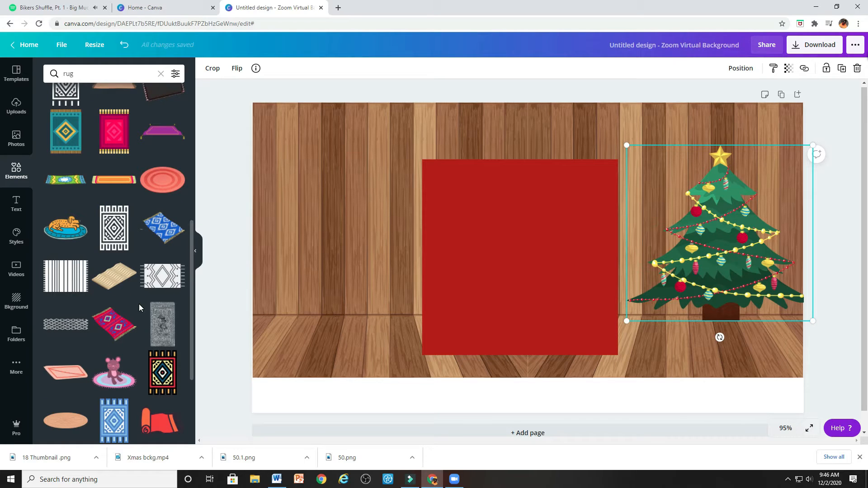
scroll(139, 308, "down", 4)
scroll(139, 304, "down", 4)
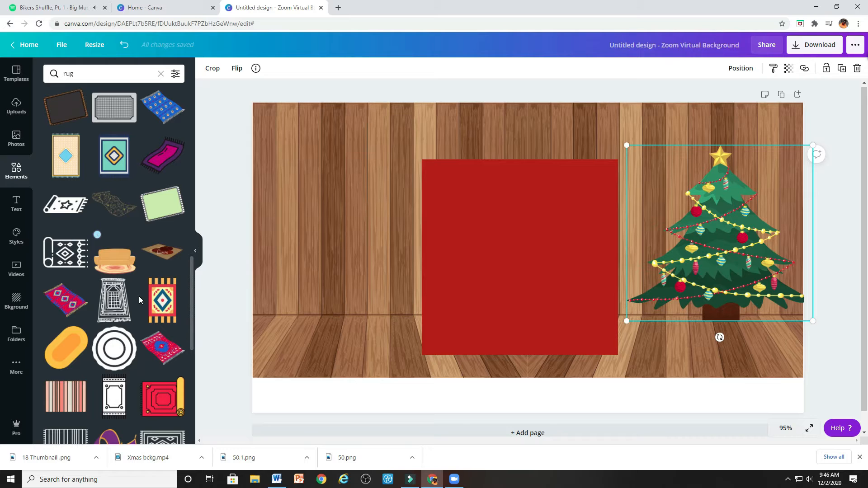
scroll(139, 297, "down", 5)
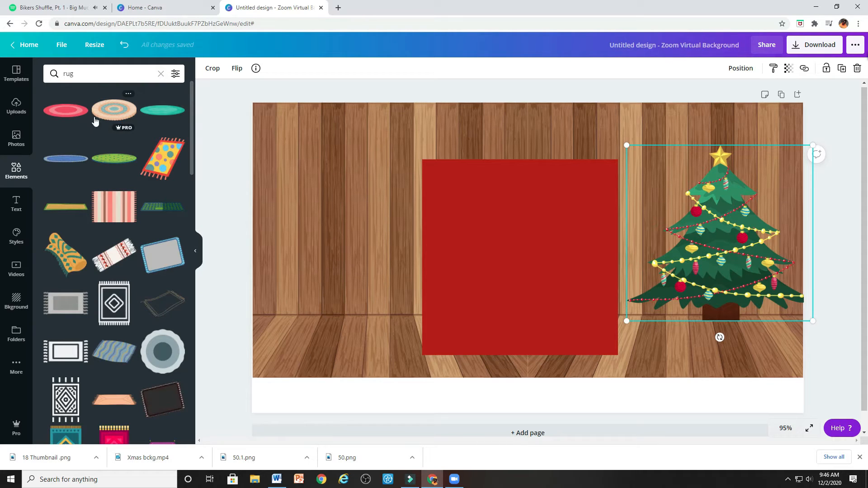
Add the pink oval rug with concentric rings, shrink it and move it to the base of the Christmas tree
left_click(74, 116)
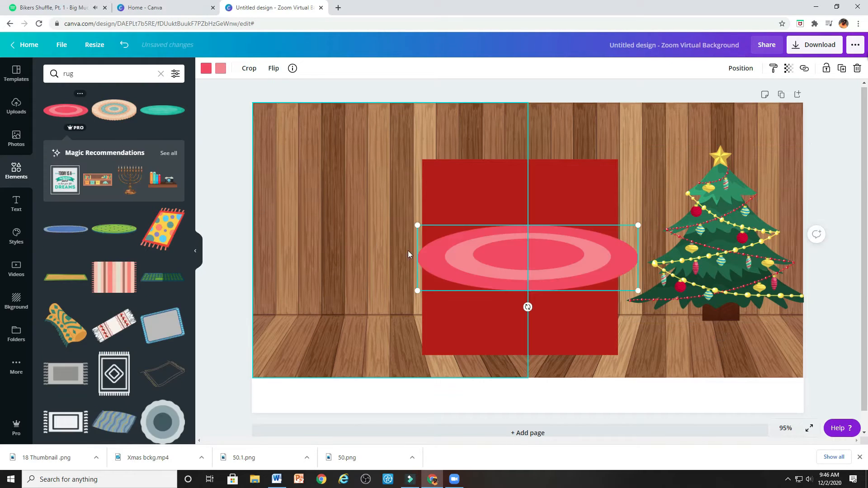
left_click_drag(483, 258, 663, 322)
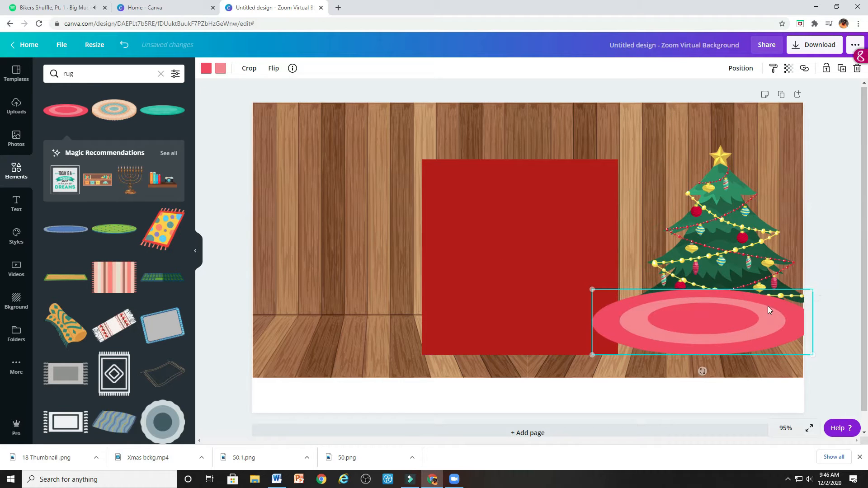
left_click_drag(813, 289, 738, 312)
left_click_drag(692, 340, 736, 333)
Send the pink rug backward behind the Christmas tree and centre it under the trunk
right_click(723, 332)
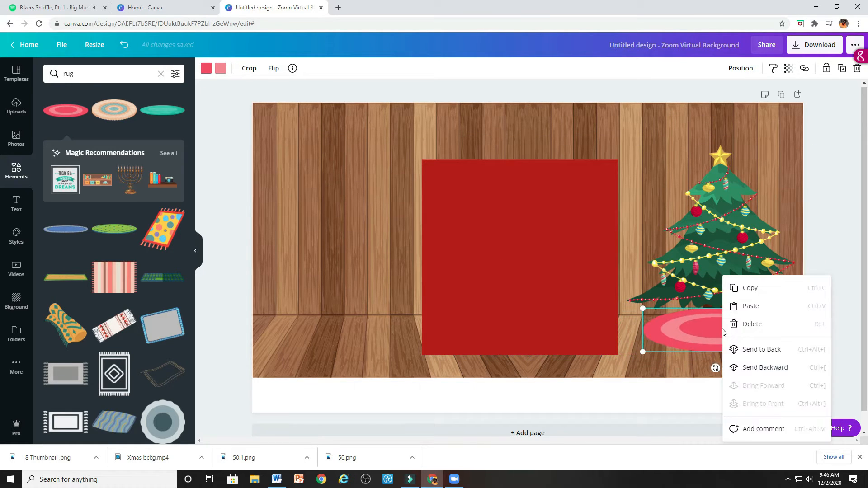
left_click(765, 367)
left_click_drag(729, 340, 733, 334)
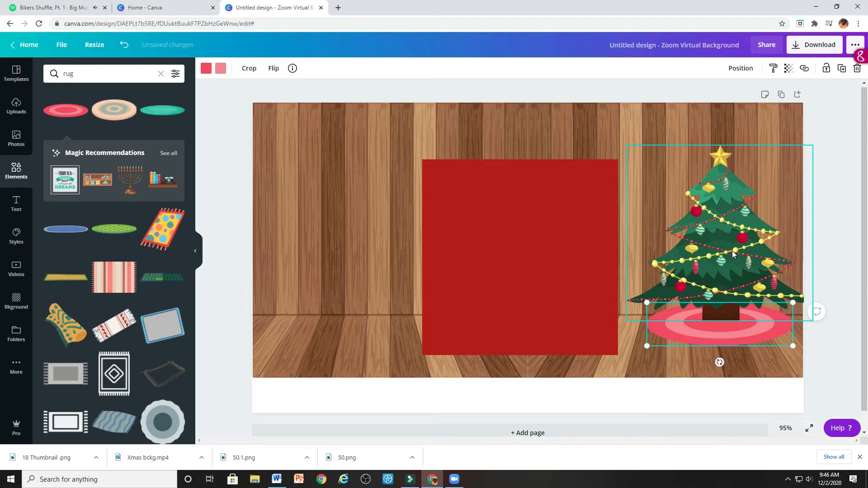
left_click(607, 362)
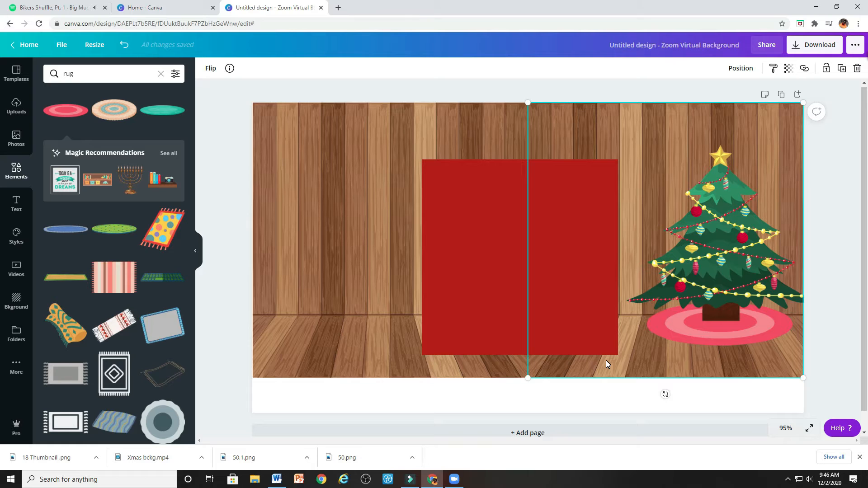
Lower the Christmas tree slightly so its trunk stands further onto the rug
left_click_drag(740, 263, 740, 266)
double_click(740, 267)
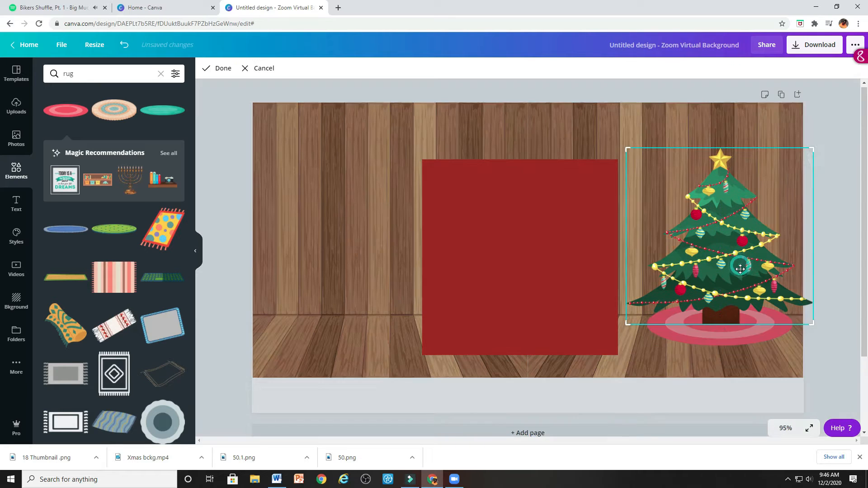
left_click(300, 353)
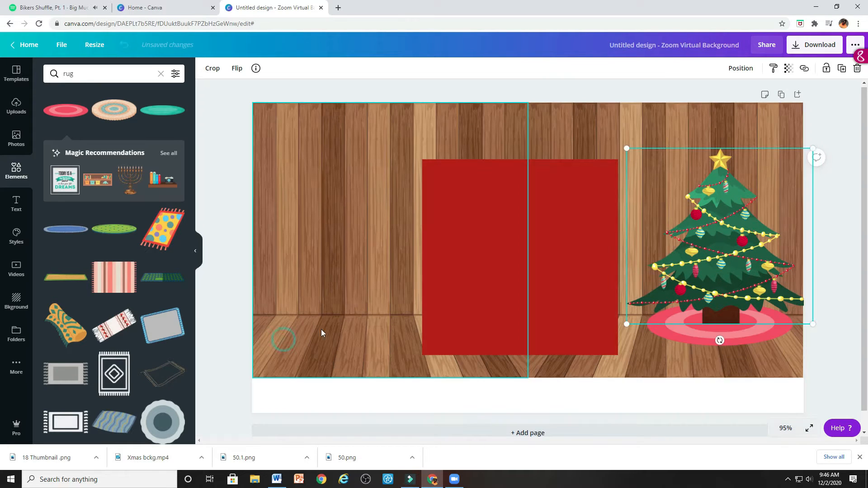
Try teal for the rug's middle ring and yellow for its outer band and centre
left_click(712, 368)
left_click(702, 351)
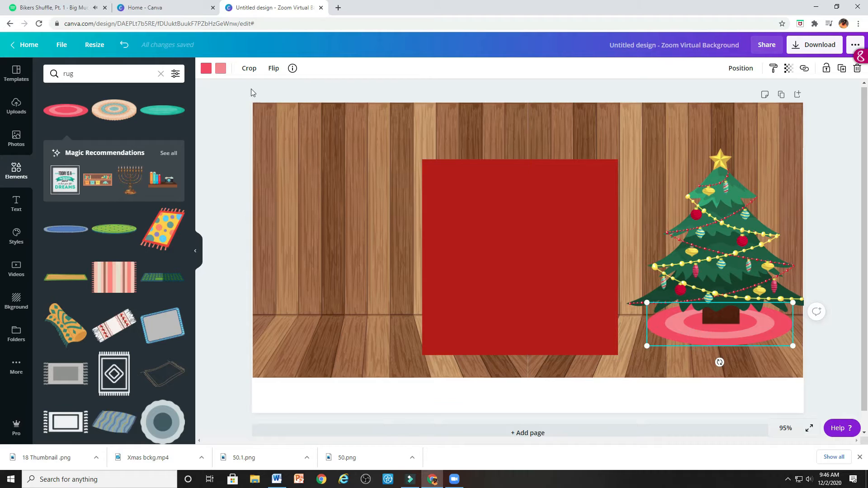
left_click(221, 68)
left_click(150, 254)
left_click(206, 71)
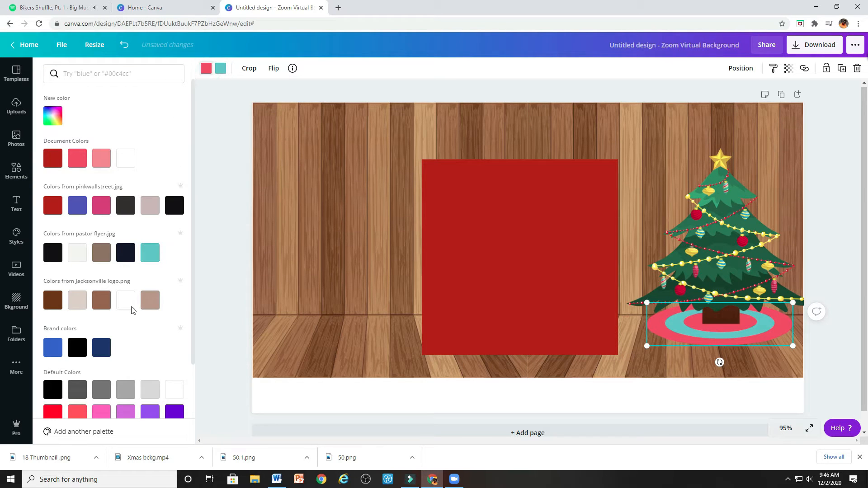
scroll(130, 376, "down", 2)
left_click(127, 398)
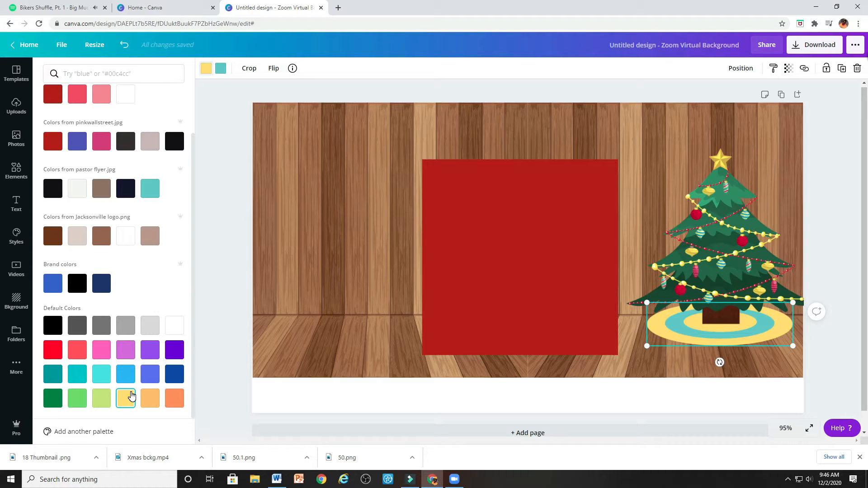
Recolor the rug's middle ring dark purple and its outer band and centre light blue
left_click(220, 71)
left_click(178, 351)
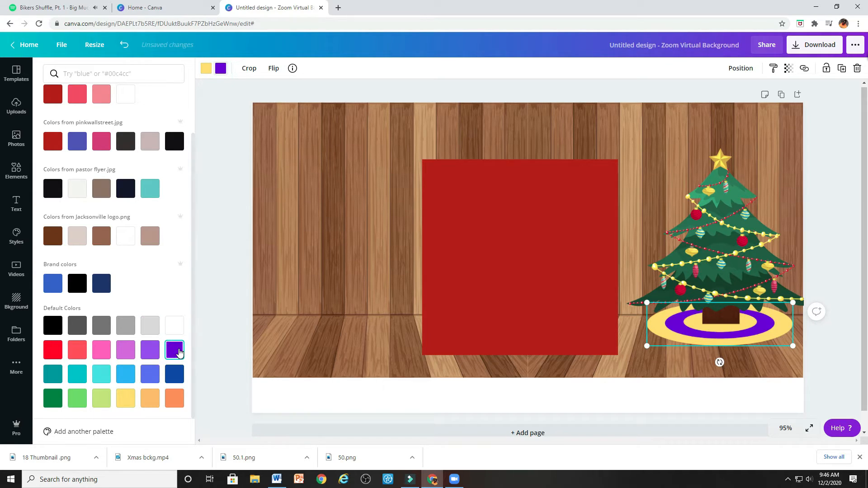
left_click(206, 71)
left_click(117, 384)
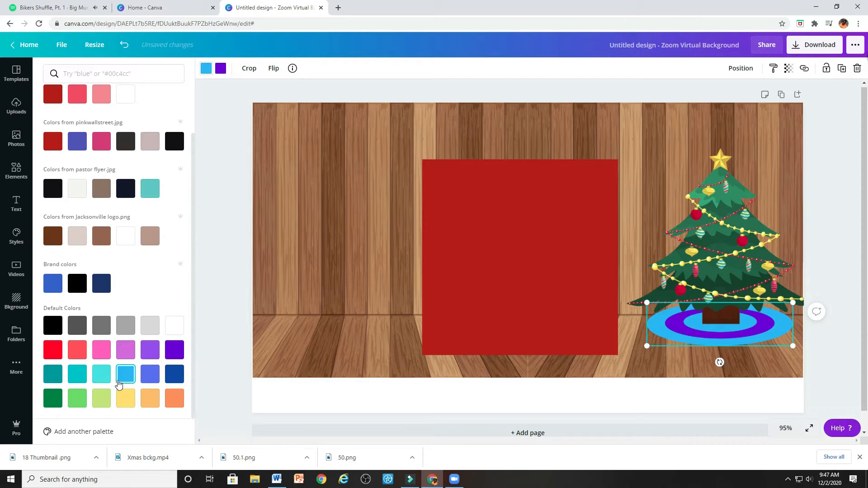
left_click(618, 357)
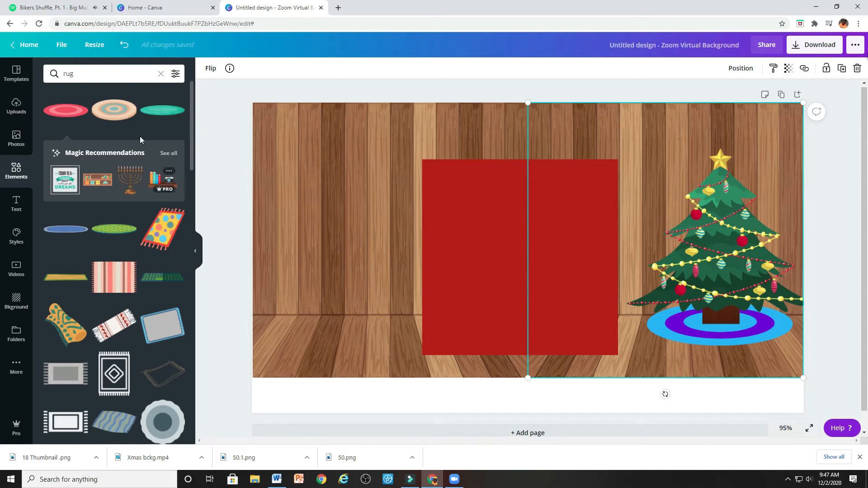
Search the elements for "present" and add the purple, teal and orange gift pile, placed small on the right edge of the rug
type("pree")
key("BackSpace")
type("sent")
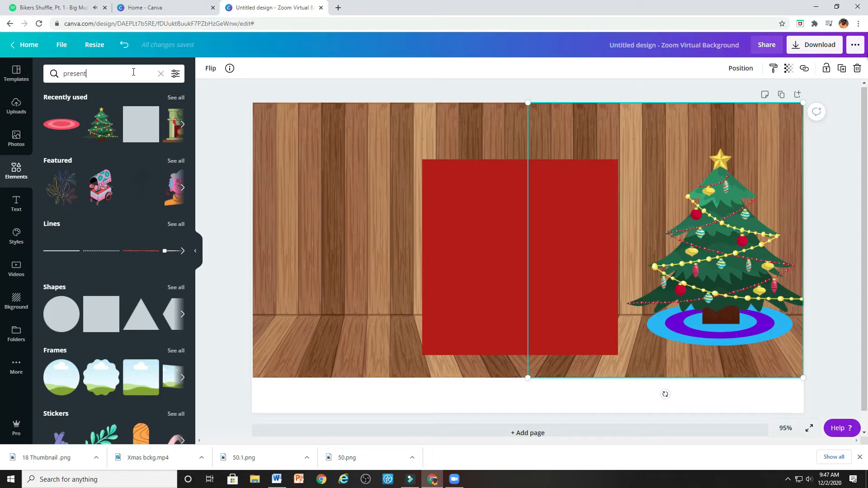
key("Return")
scroll(114, 272, "down", 2)
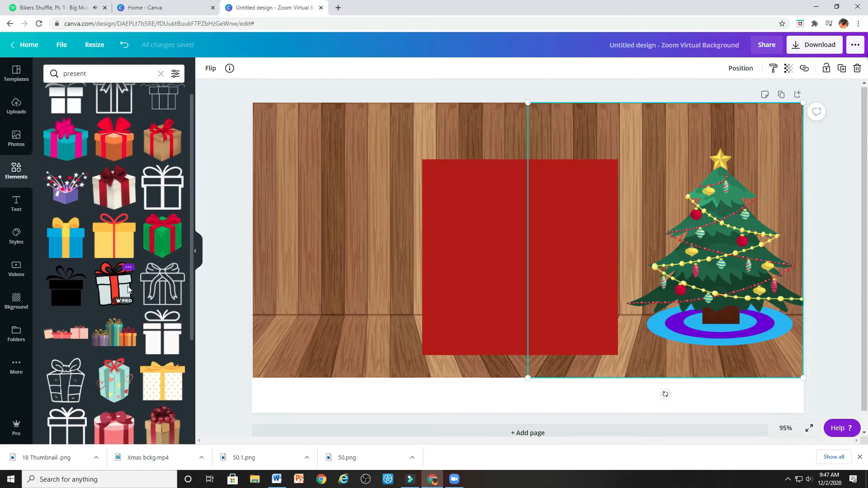
left_click(115, 305)
left_click_drag(617, 201, 767, 333)
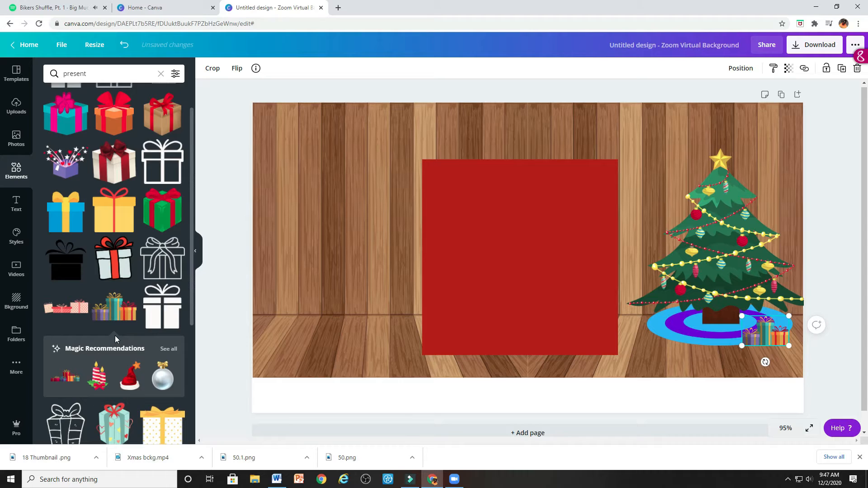
Add the long row of red and orange gifts and place it small on the rug left of the tree trunk
scroll(115, 336, "down", 3)
scroll(115, 340, "down", 1)
scroll(115, 339, "down", 2)
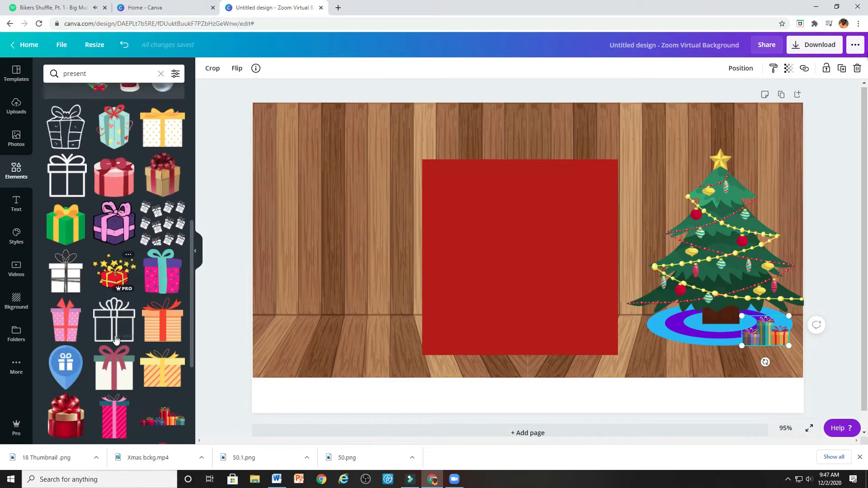
scroll(115, 339, "down", 1)
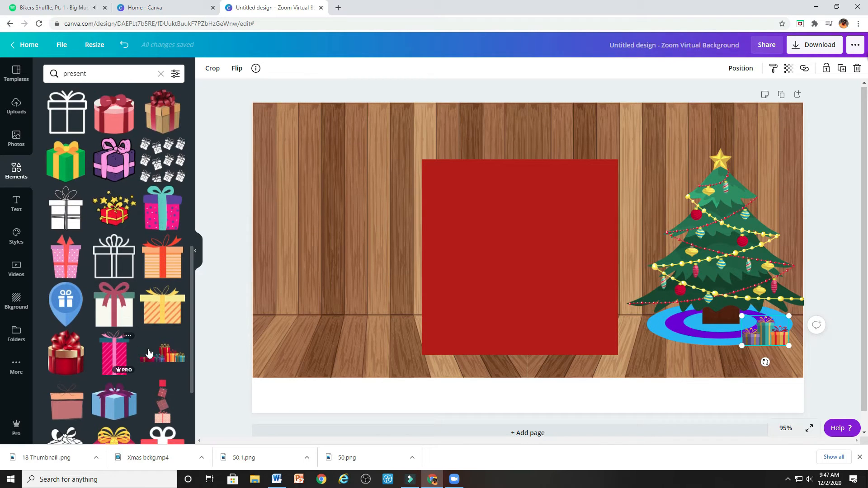
left_click(147, 351)
left_click_drag(641, 210, 676, 322)
left_click(704, 357)
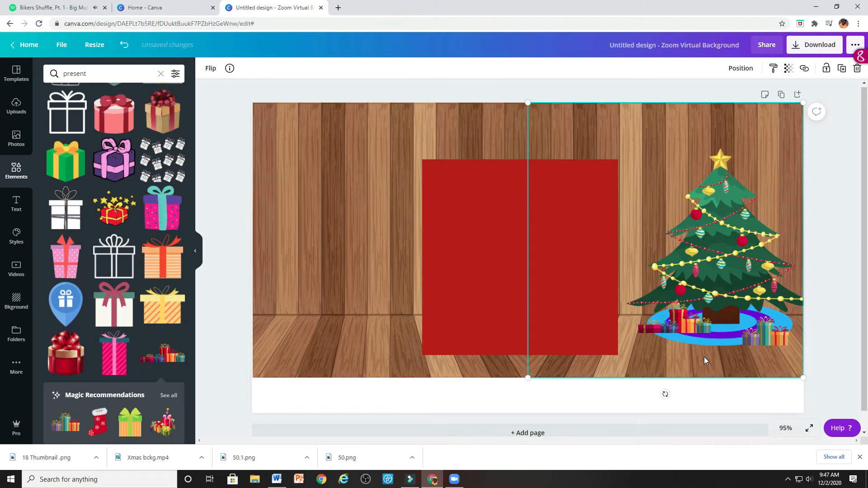
Look through more of the present graphics for another gift
scroll(115, 324, "down", 1)
scroll(116, 324, "down", 7)
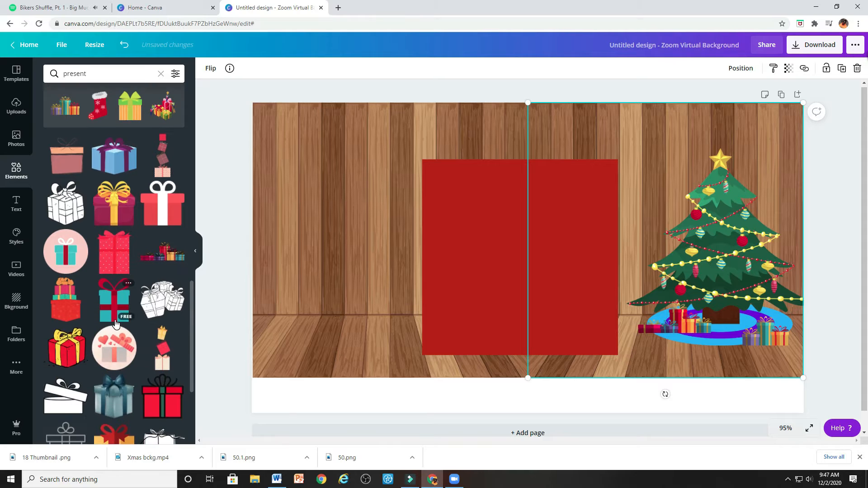
scroll(116, 324, "down", 4)
scroll(116, 324, "down", 4)
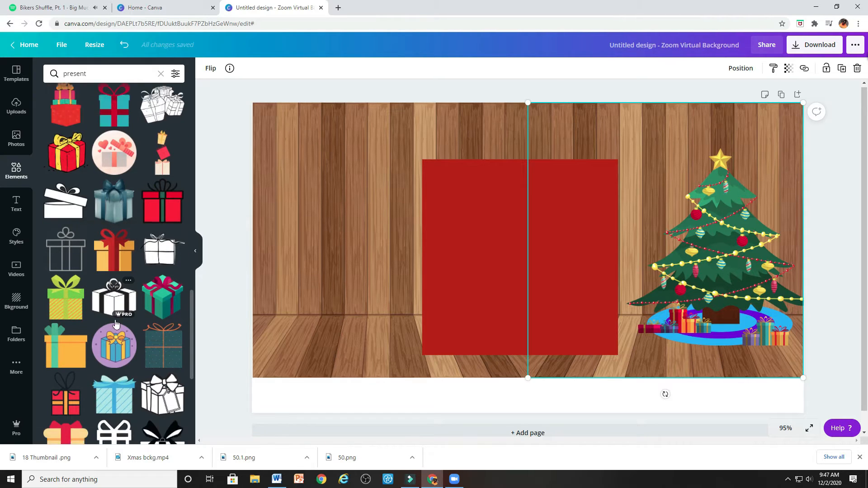
scroll(115, 324, "down", 2)
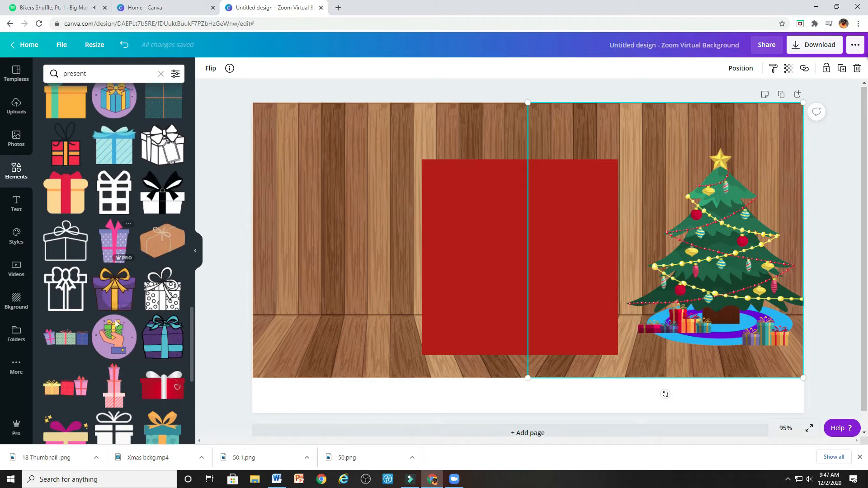
scroll(115, 324, "down", 3)
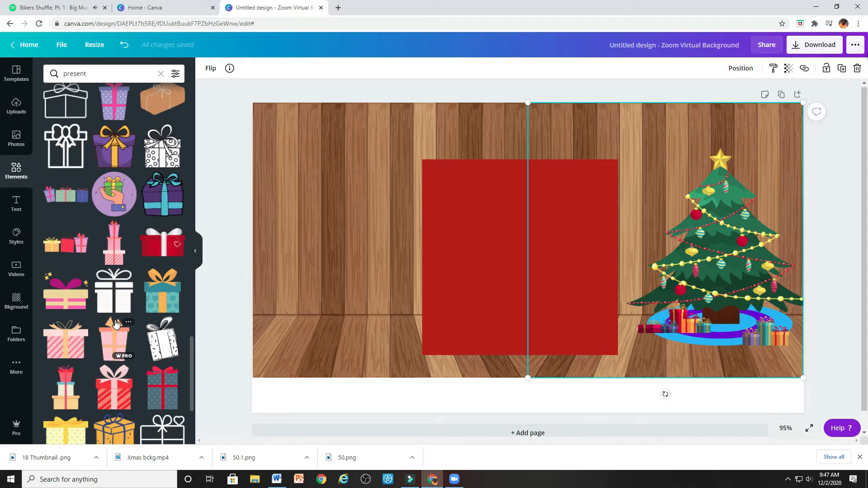
scroll(115, 324, "up", 4)
Delete the row of red and orange gifts left of the tree trunk
left_click_drag(674, 328, 675, 335)
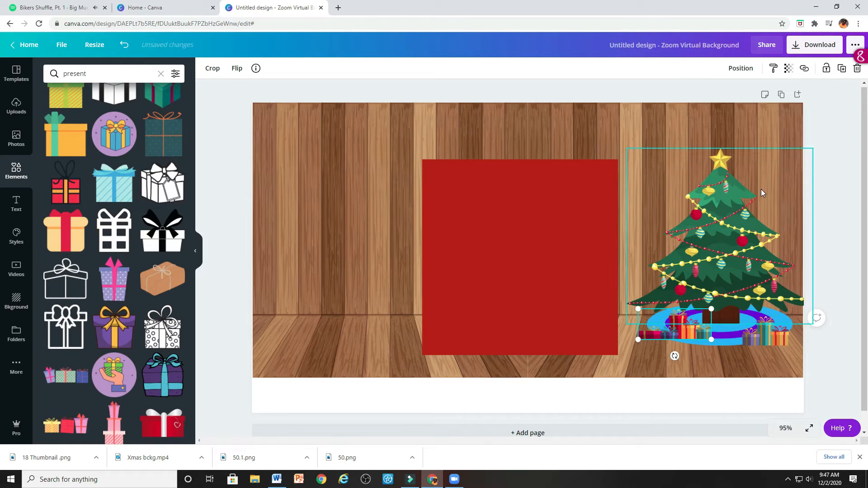
left_click(857, 68)
Add the teal gift box with a magenta ribbon, shrink it and place it on the left part of the rug
scroll(71, 201, "up", 4)
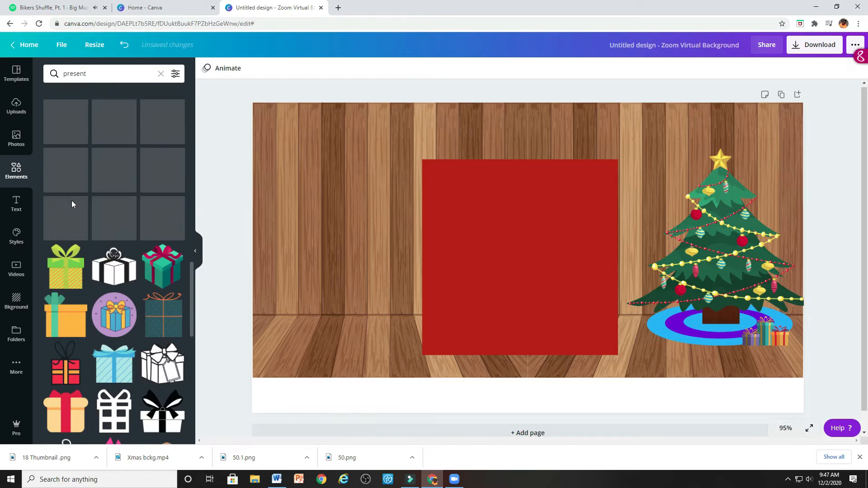
left_click(162, 267)
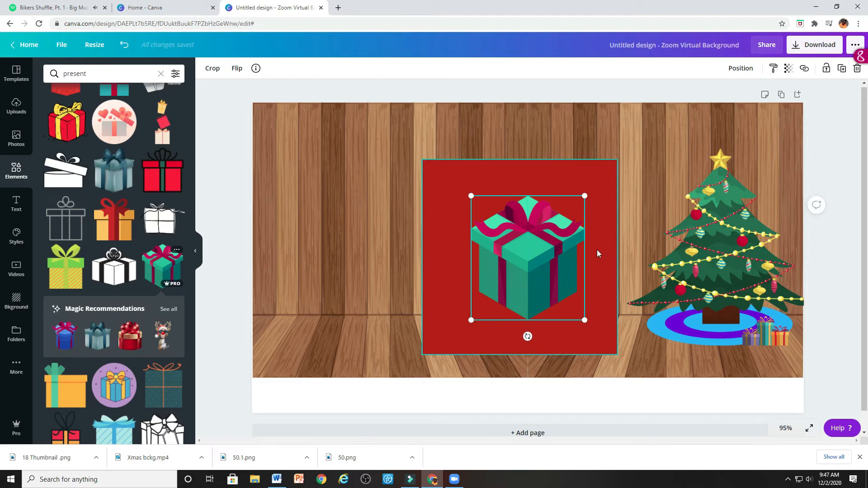
left_click_drag(584, 195, 667, 325)
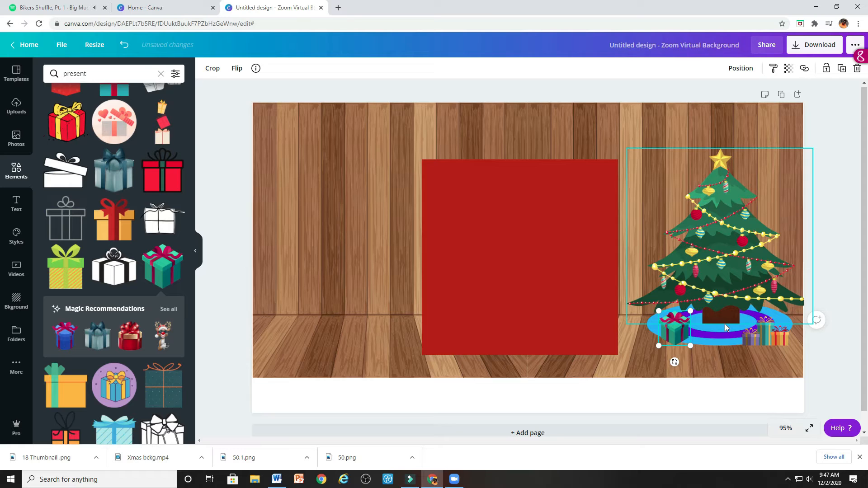
Search the elements for cats, add the curled-up sleeping gray cat, and place it small on the rug between the presents
left_click(160, 74)
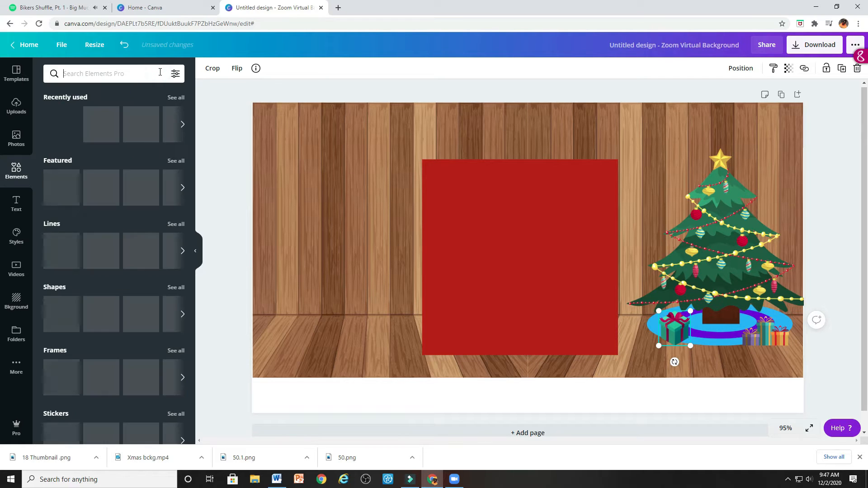
type("cats")
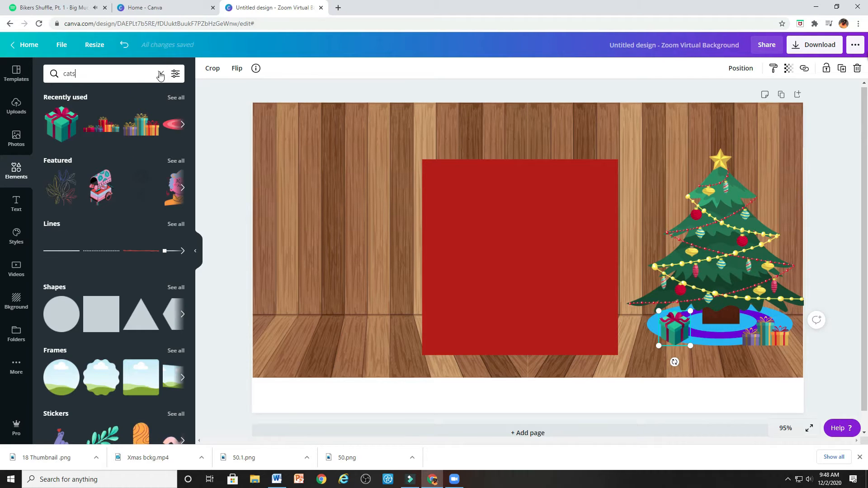
key("Return")
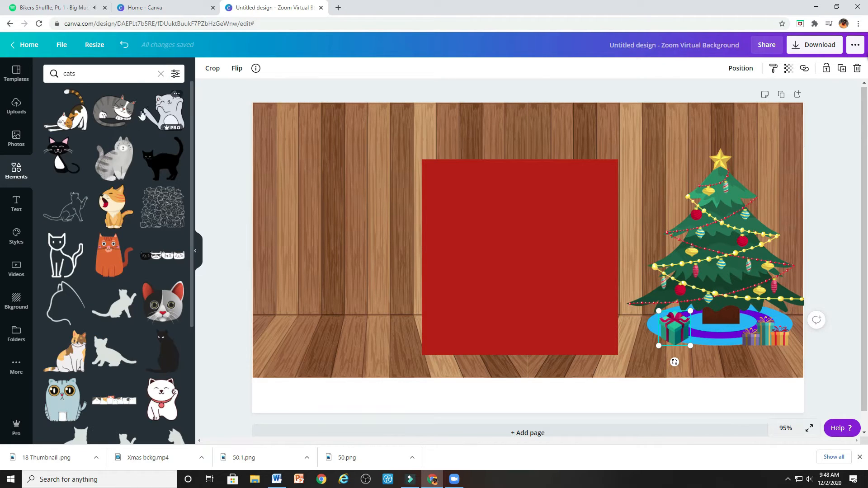
scroll(133, 148, "down", 4)
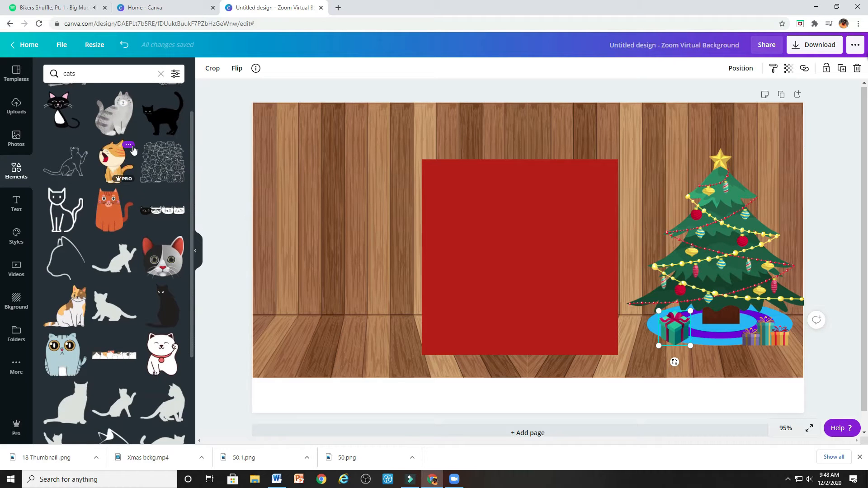
scroll(133, 149, "down", 5)
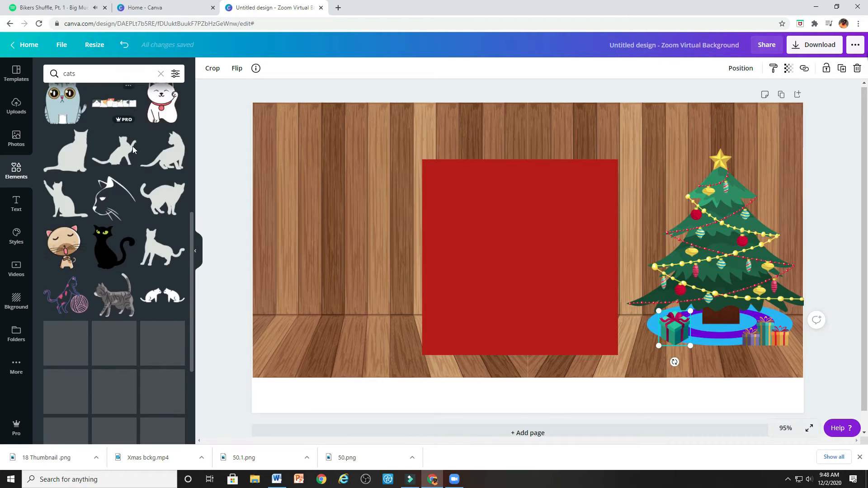
scroll(132, 149, "down", 5)
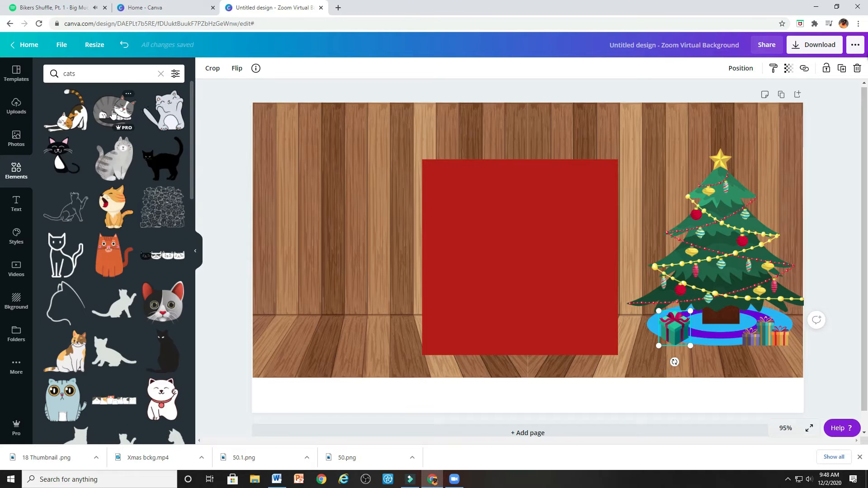
left_click(113, 114)
left_click_drag(607, 195, 731, 335)
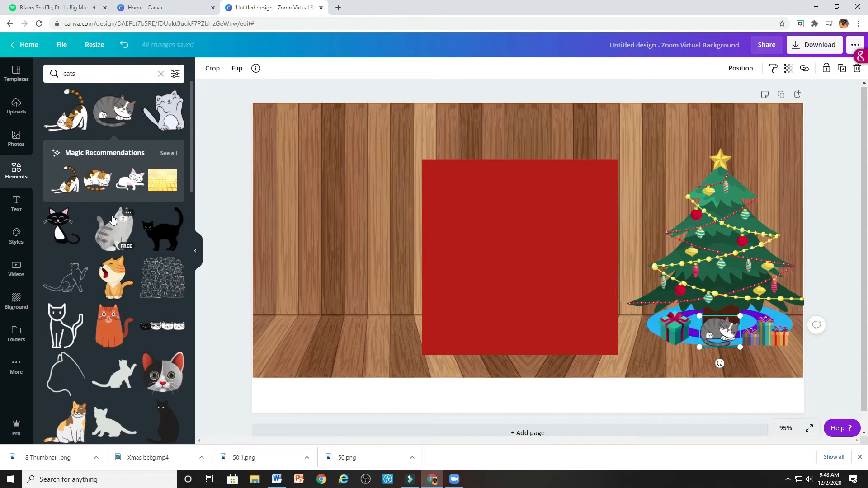
Replace the gray cat on the rug with a small Santa-hatted black cat in a red sack and move the gray cat to the left floor area
left_click(159, 154)
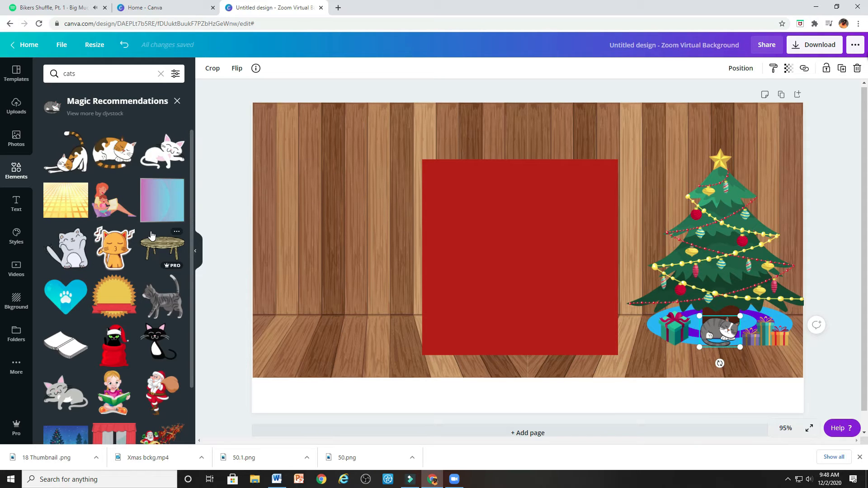
left_click(111, 348)
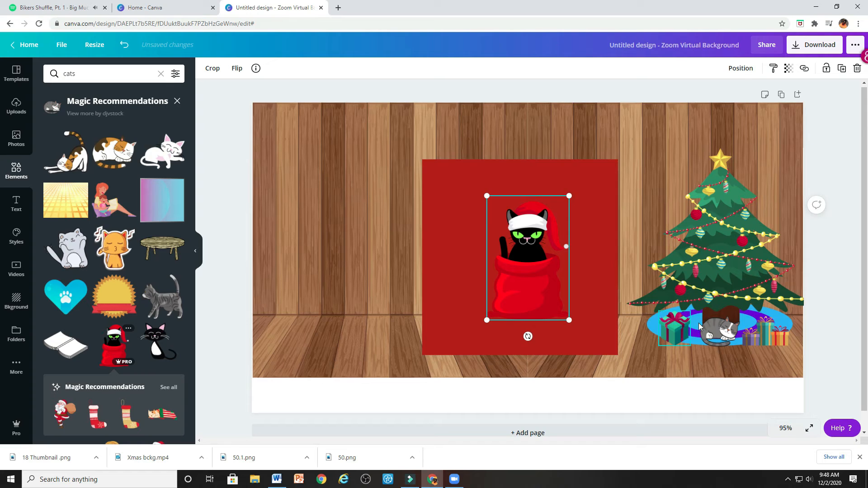
left_click_drag(719, 330, 359, 267)
left_click_drag(552, 235, 733, 284)
left_click_drag(747, 248, 719, 322)
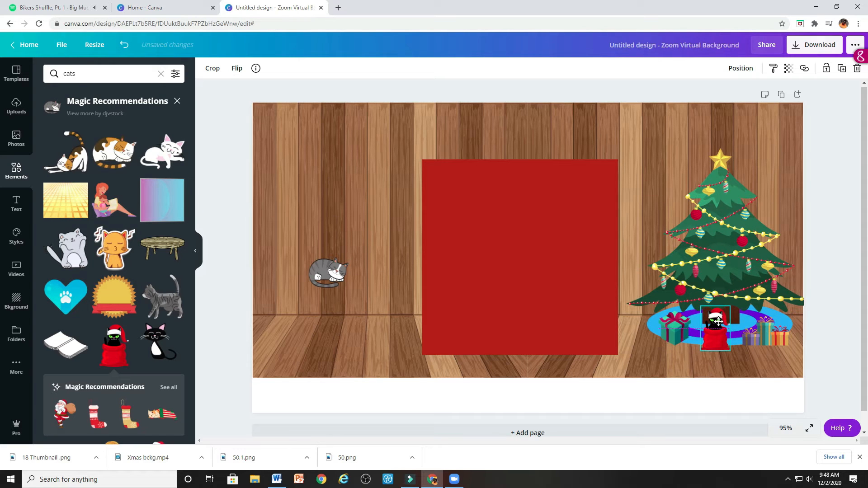
left_click(661, 352)
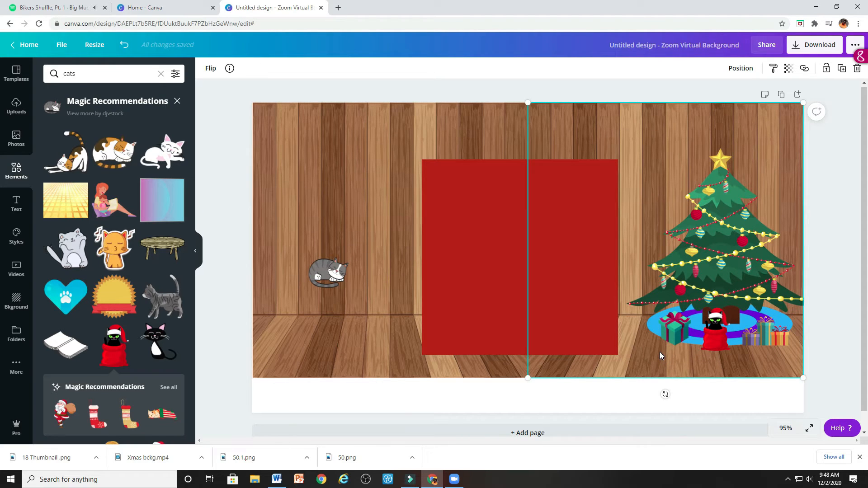
left_click_drag(336, 271, 327, 315)
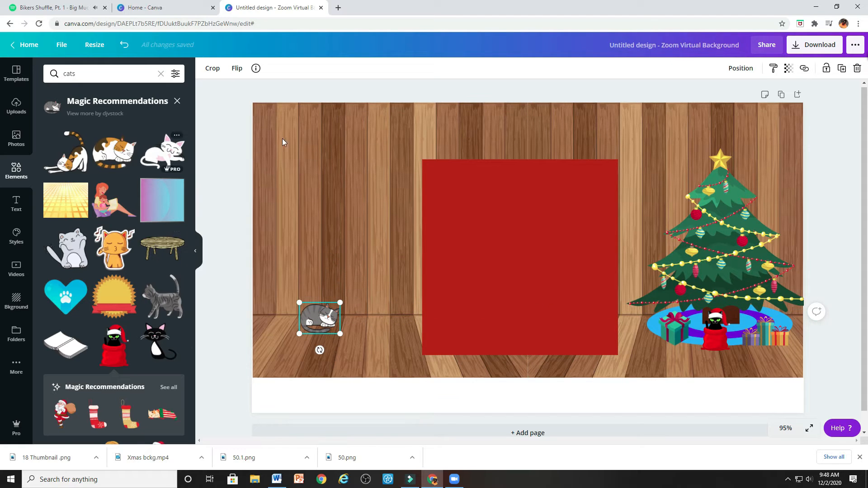
Search the elements for lights, add the thin string of multicolored lights and place it in the upper left corner of the page
left_click(160, 74)
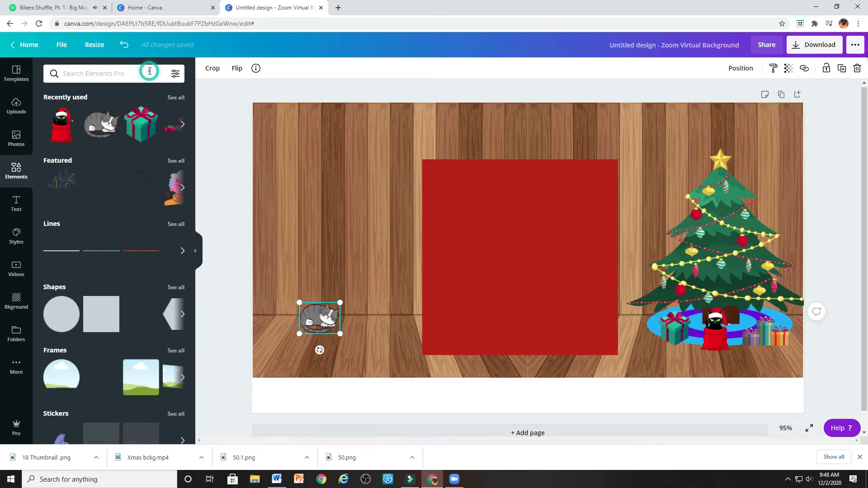
type("lights")
key("Return")
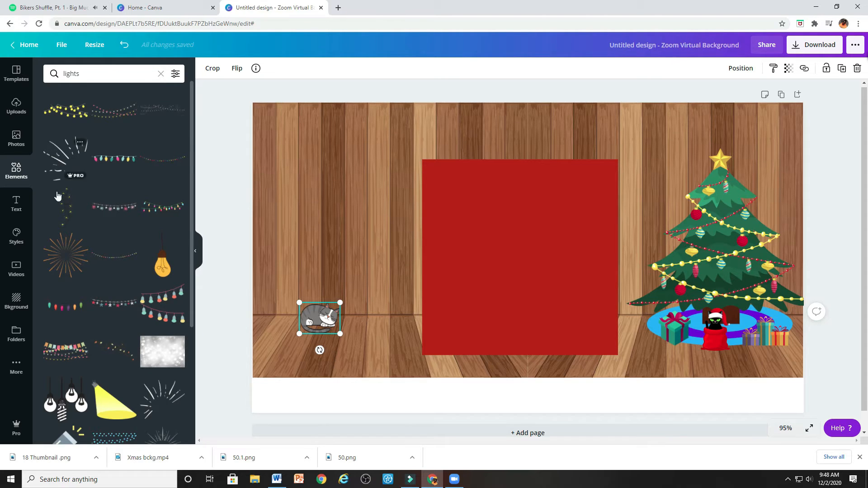
scroll(68, 195, "down", 4)
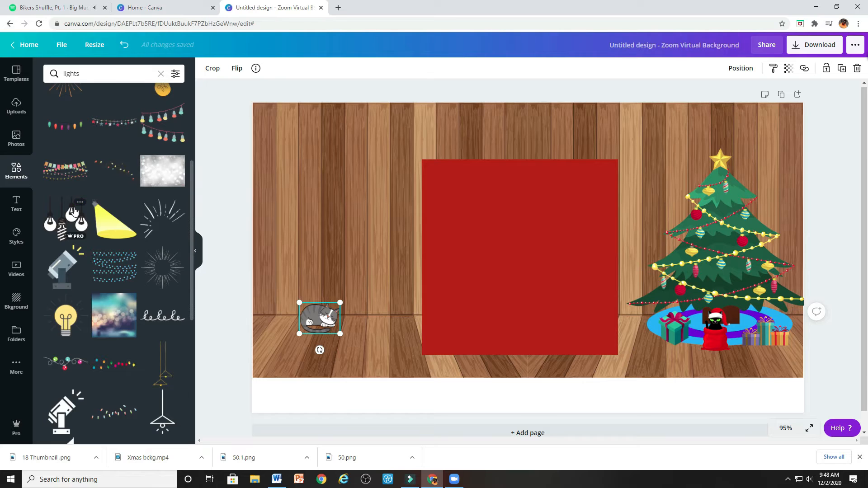
scroll(75, 211, "down", 4)
scroll(74, 211, "down", 3)
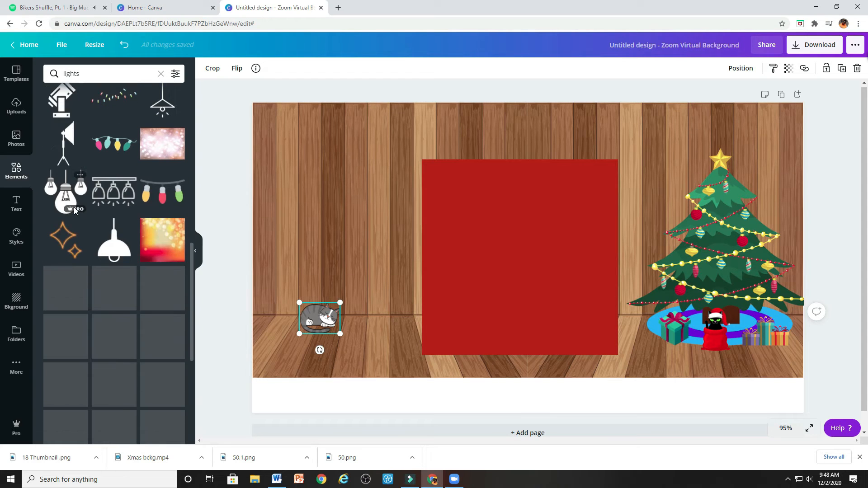
scroll(75, 210, "down", 4)
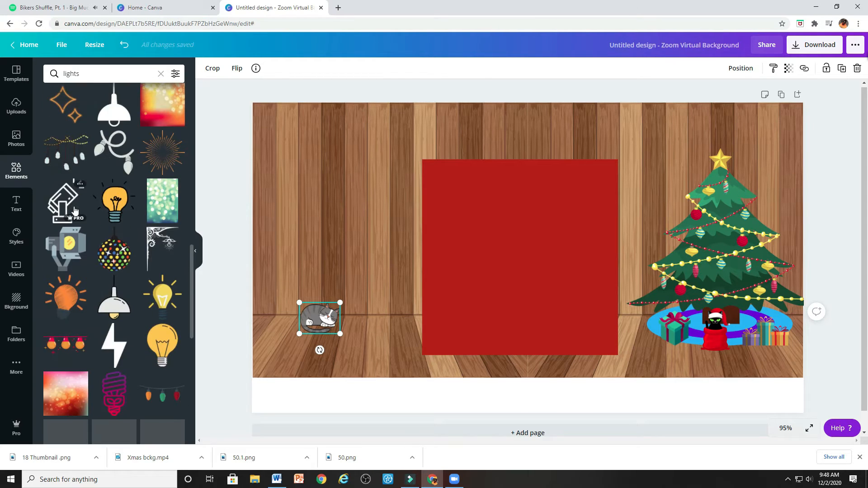
scroll(74, 211, "down", 5)
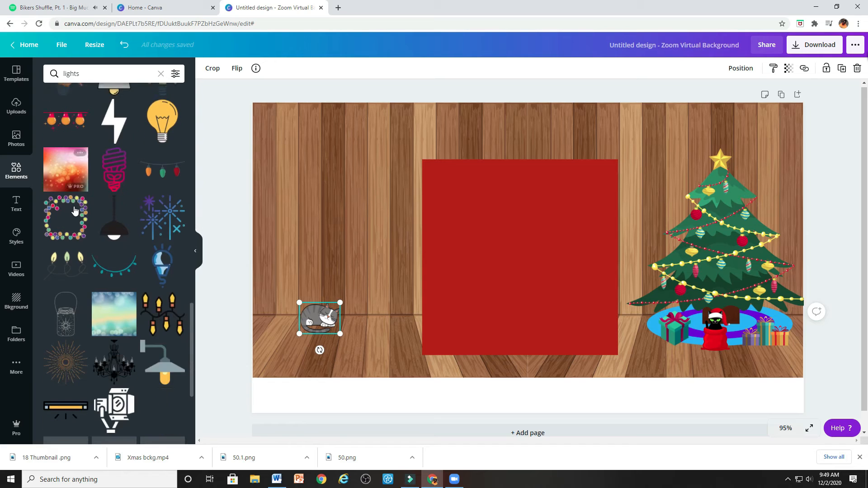
scroll(75, 211, "down", 6)
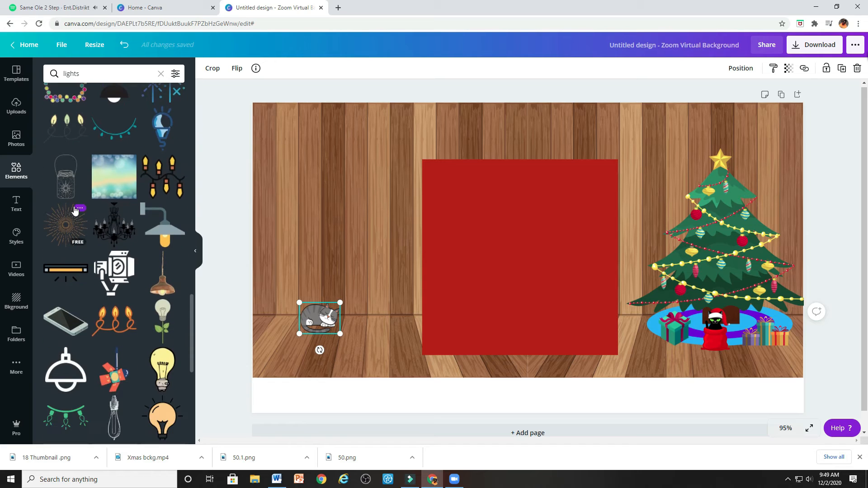
scroll(74, 203, "up", 8)
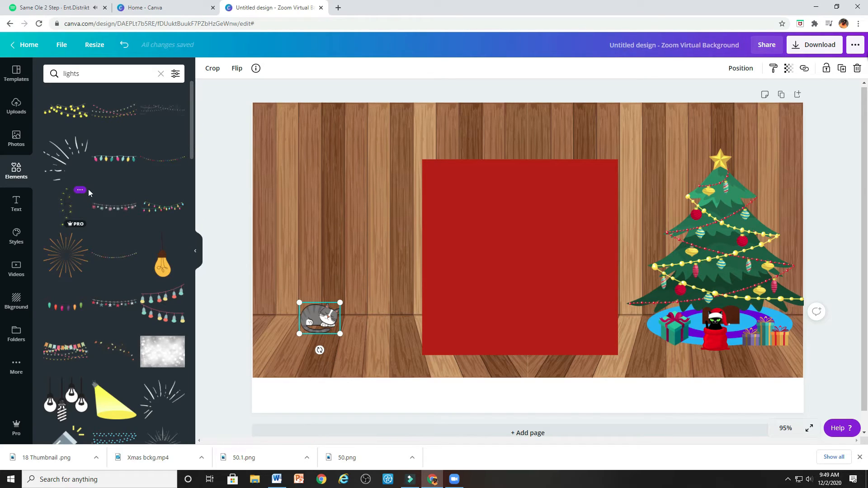
left_click(151, 163)
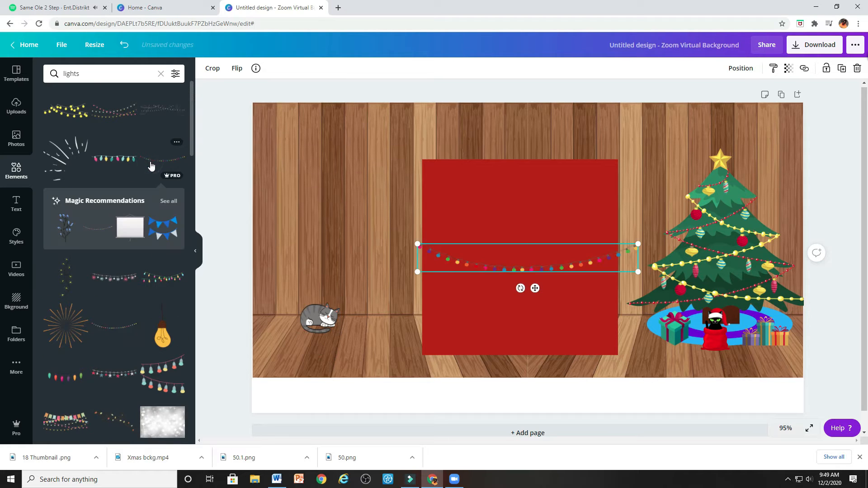
left_click_drag(437, 247, 284, 116)
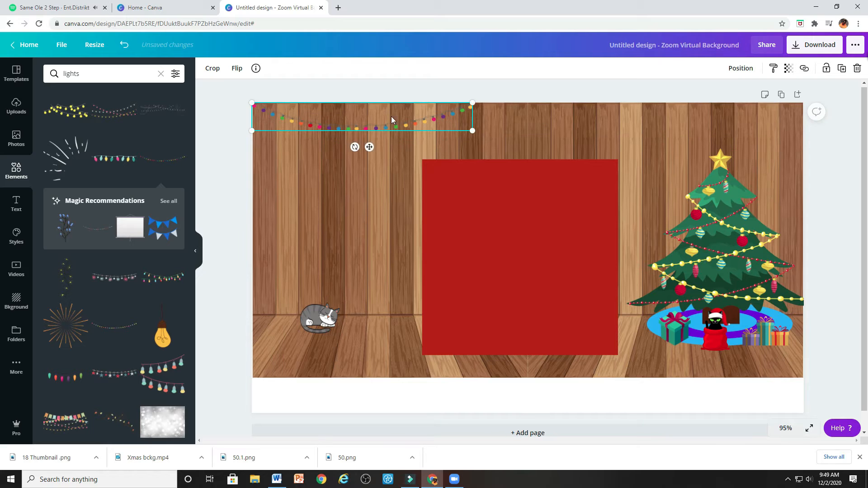
Duplicate the string of lights three times and arrange the copies, partly overlapping, along the page's top edge
left_click(842, 69)
left_click_drag(448, 121, 737, 116)
left_click(842, 68)
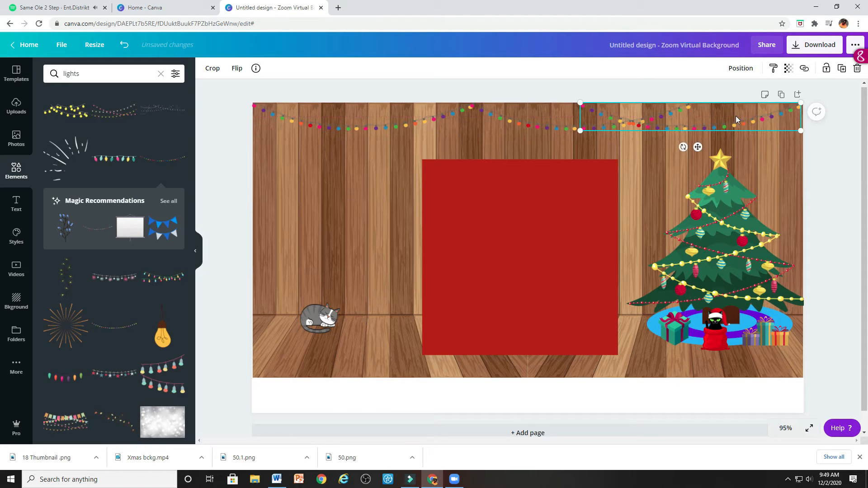
left_click(841, 68)
left_click_drag(674, 123, 443, 116)
left_click(316, 173)
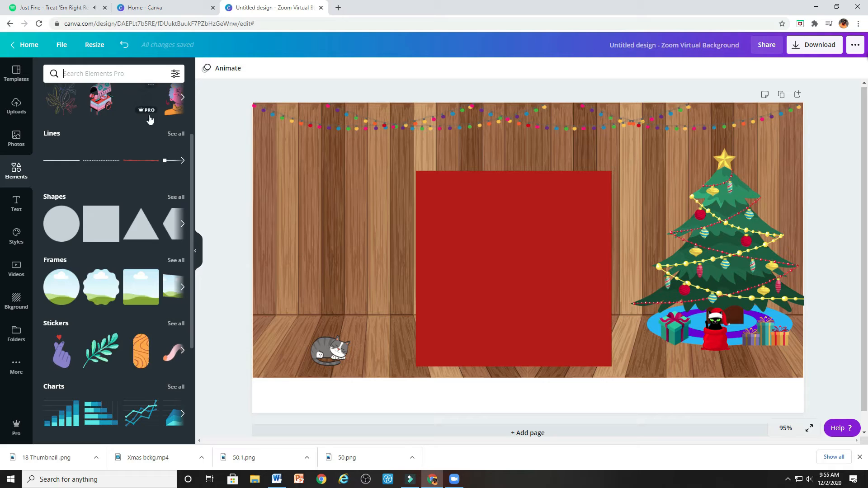
Add the recently used green Christmas fireplace with stockings, enlarge it and stand it against the wall left of the red square
scroll(143, 136, "up", 2)
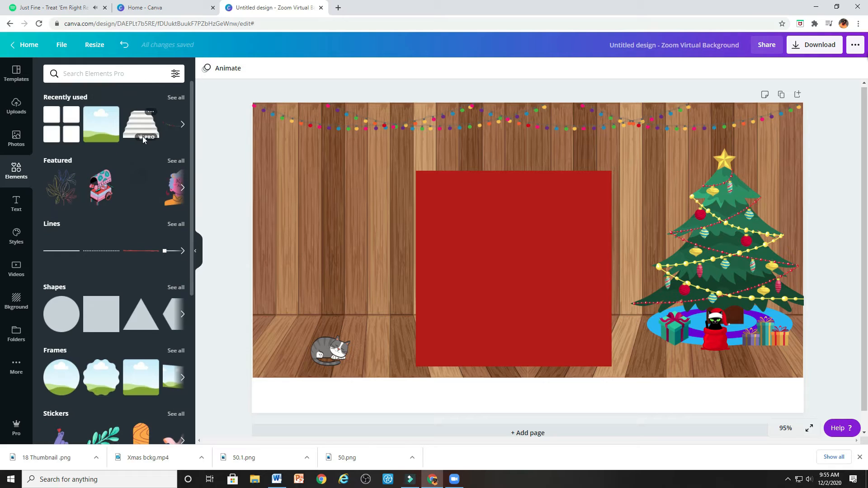
left_click(181, 124)
left_click(181, 125)
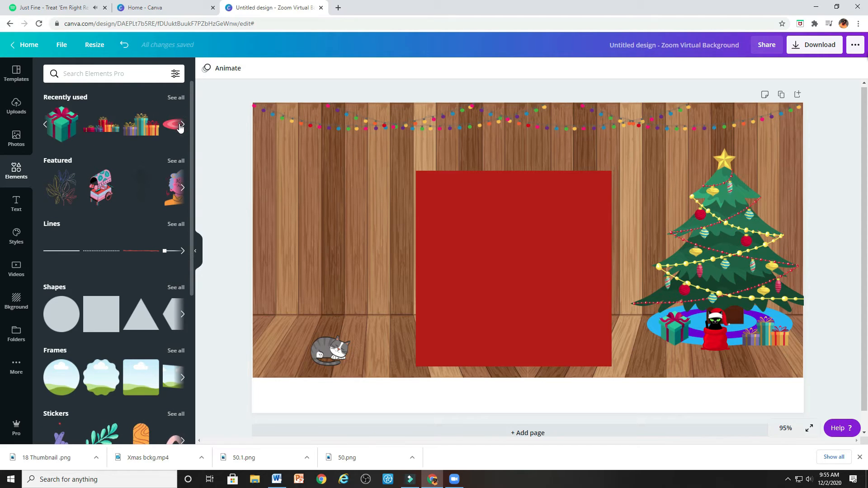
left_click(181, 125)
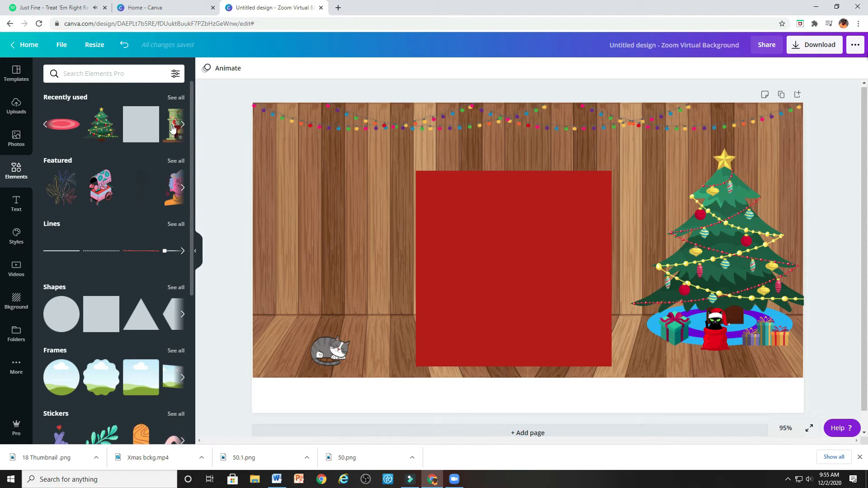
left_click(172, 128)
left_click_drag(538, 256, 338, 252)
left_click_drag(388, 191, 424, 156)
left_click_drag(378, 208, 369, 209)
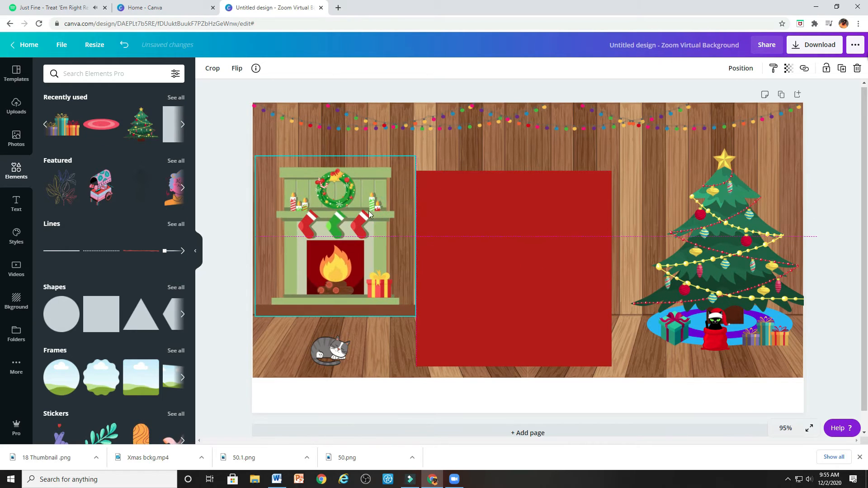
left_click(364, 355)
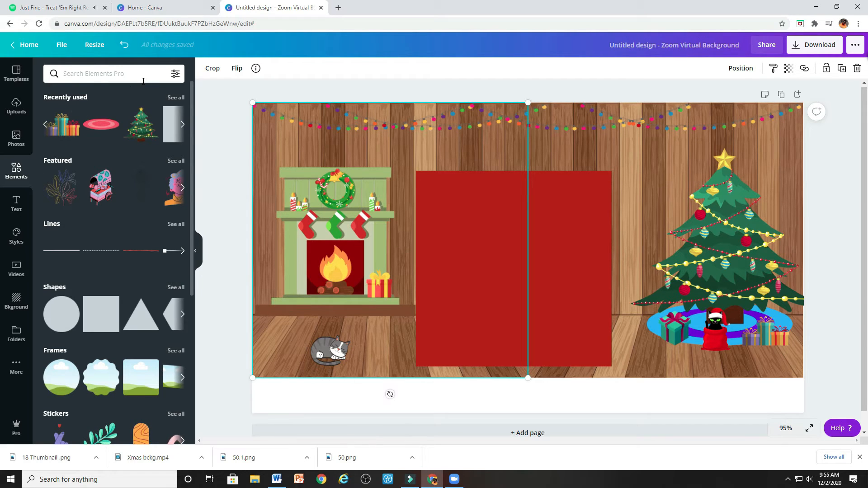
Show all stickers in the elements library and search them for fire
scroll(115, 221, "down", 3)
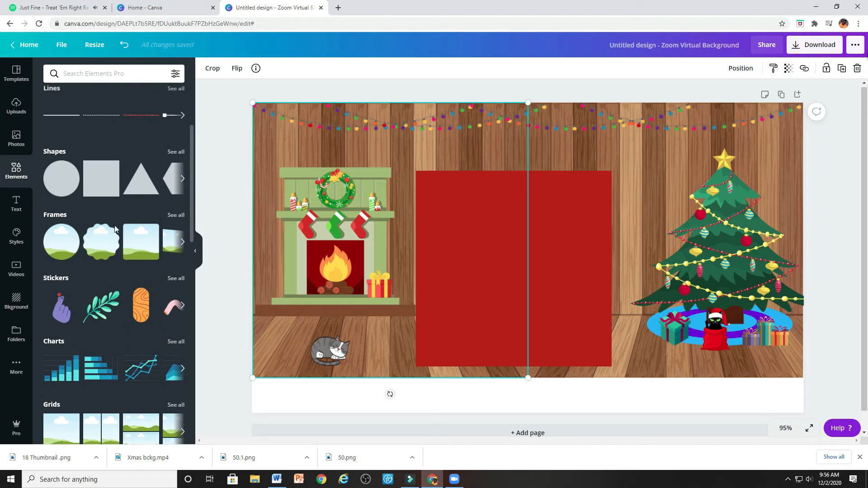
left_click(175, 276)
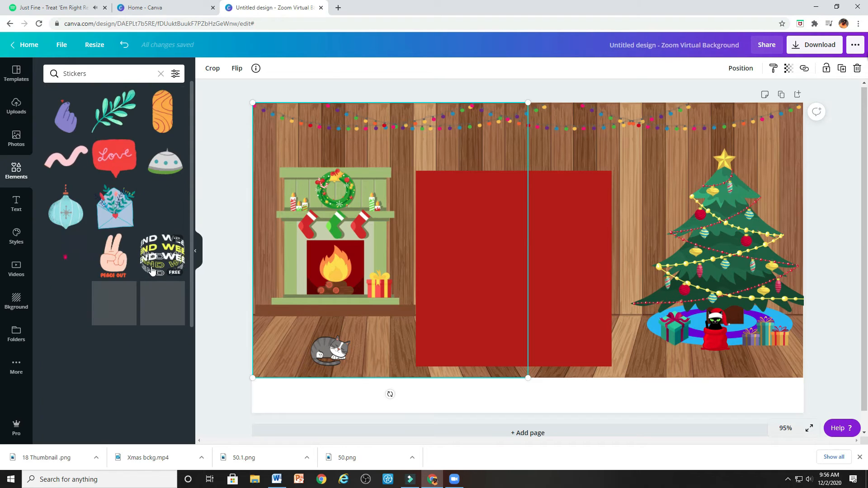
left_click(99, 73)
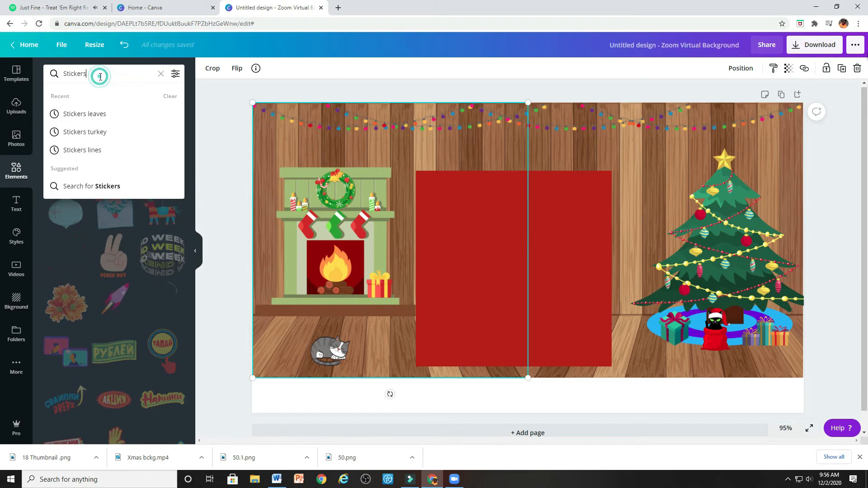
type("fire")
key("Return")
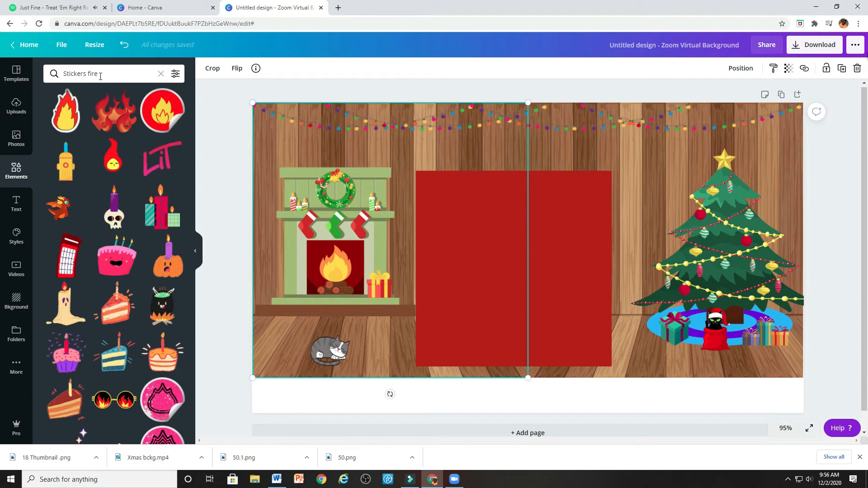
mouse_move(84, 121)
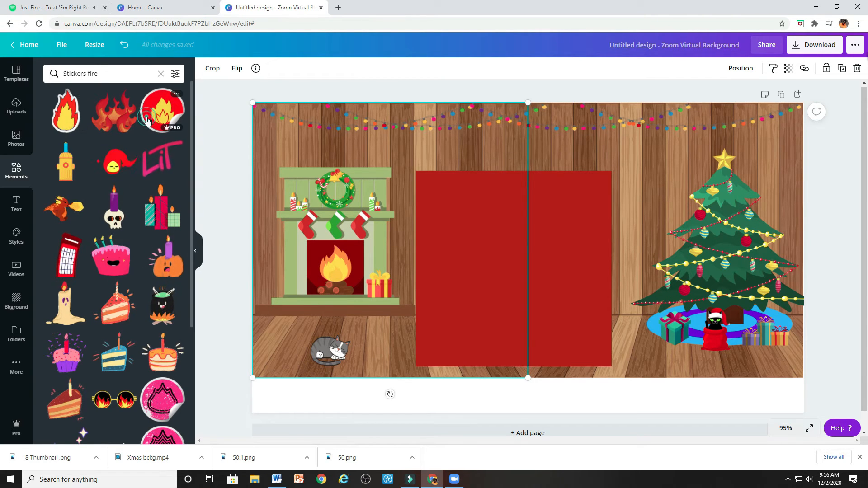
Add the red flame sticker with a yellow face, shrink it and place it over the fire inside the fireplace
left_click(163, 111)
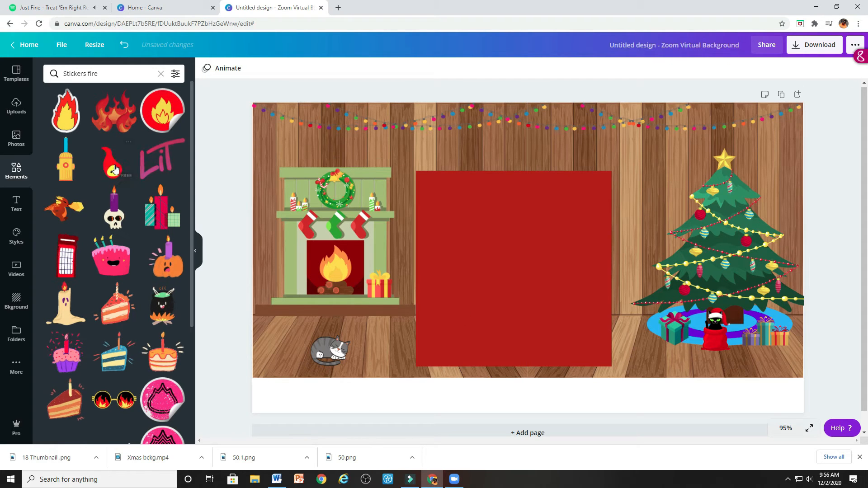
left_click_drag(211, 209, 256, 154)
left_click_drag(488, 129, 342, 243)
left_click(313, 144)
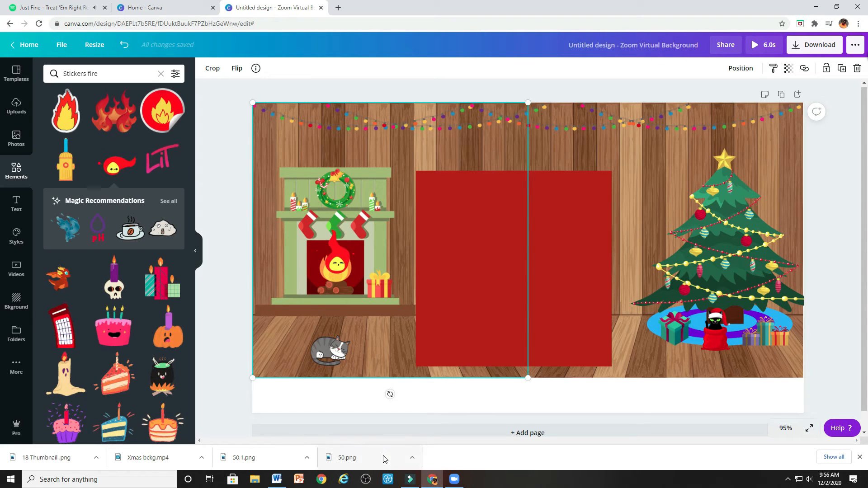
left_click(167, 202)
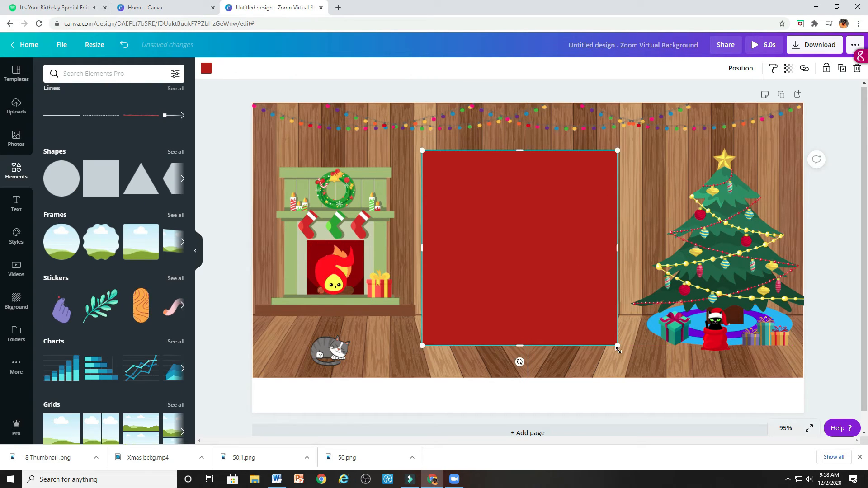
Enlarge and widen the red square between the fireplace and the tree, and shift the fireplace to the page's left edge
left_click_drag(618, 349, 630, 360)
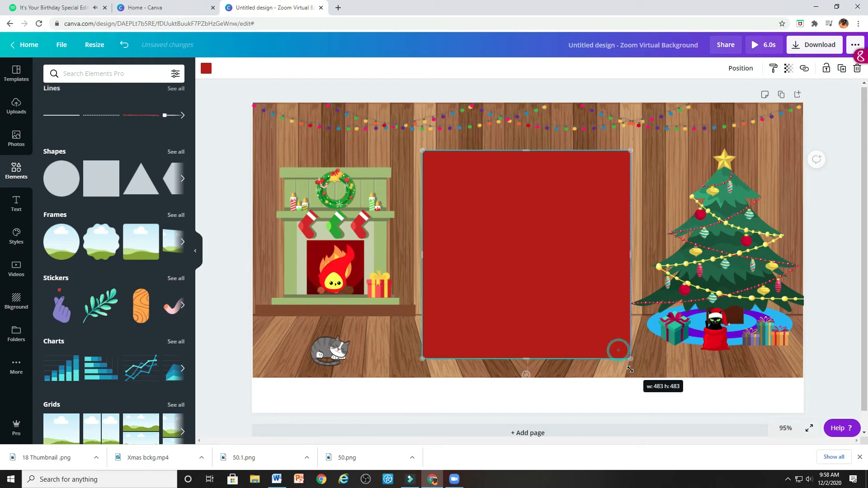
left_click_drag(567, 277, 562, 276)
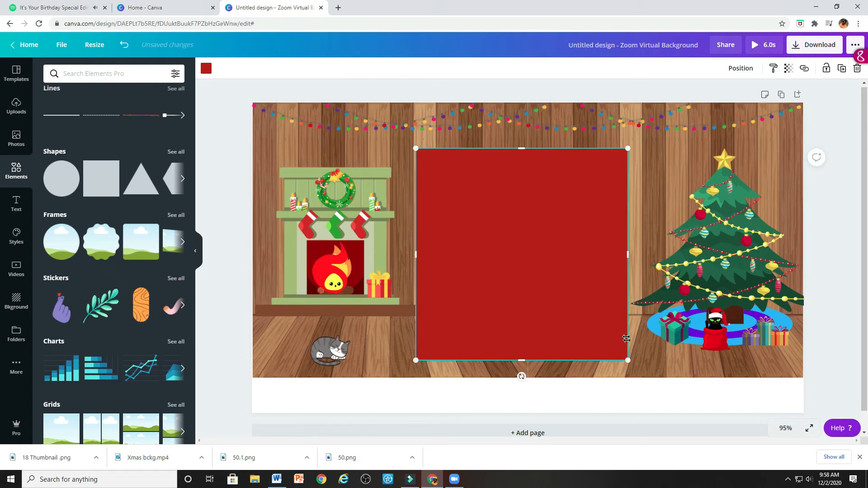
left_click_drag(638, 376, 641, 379)
left_click_drag(631, 255, 642, 256)
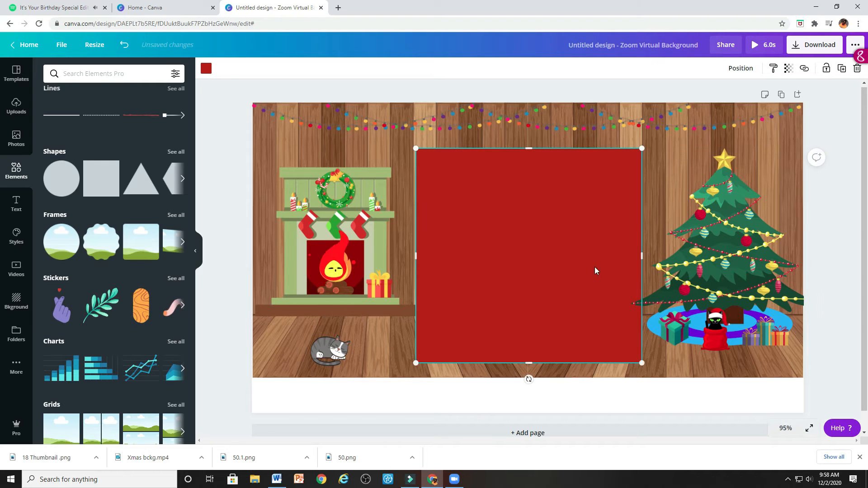
left_click(659, 360)
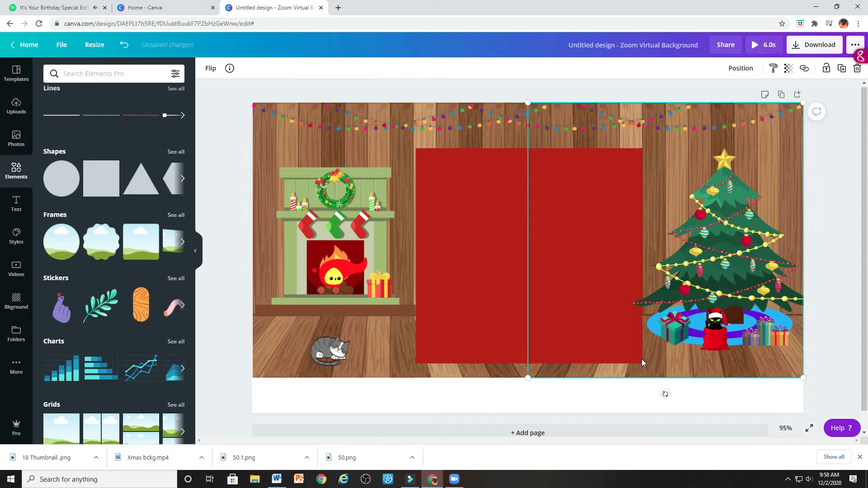
left_click_drag(468, 286, 467, 284)
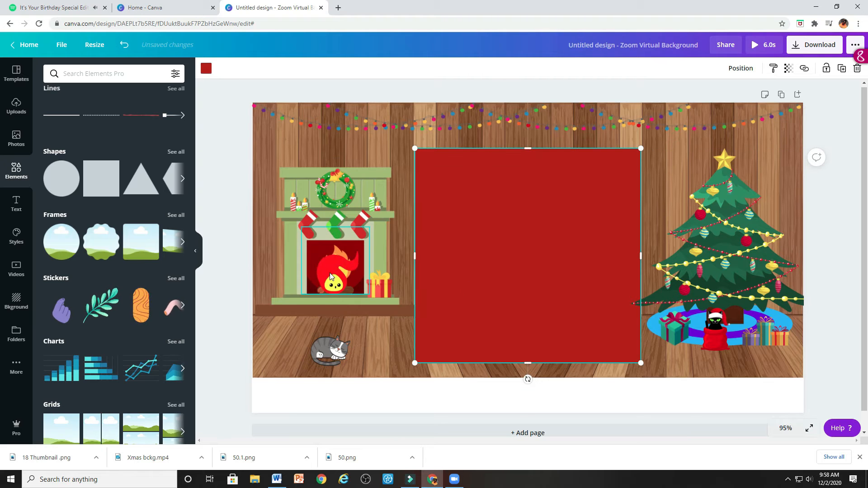
left_click(320, 312)
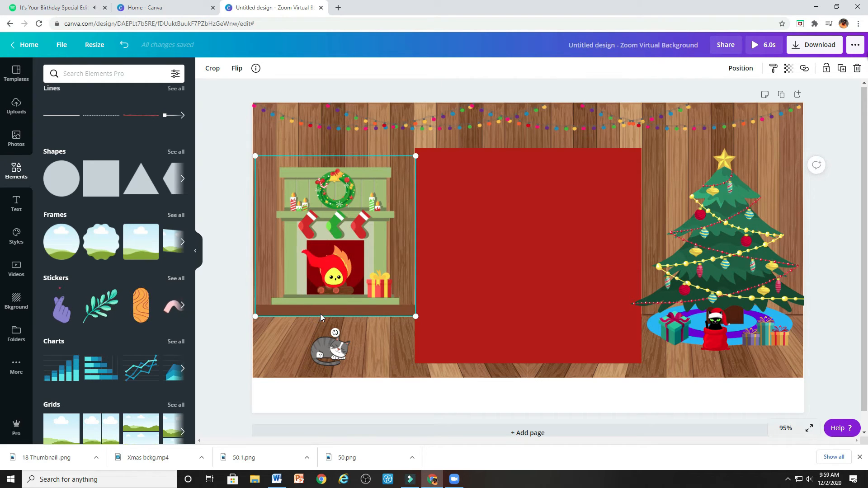
left_click_drag(320, 317, 318, 312)
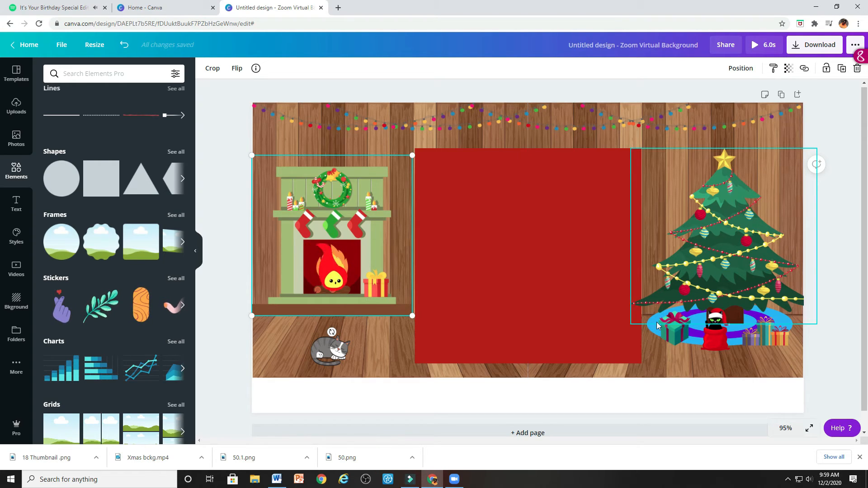
Search the elements for candles, look through the results for a suitable design and clear the search
left_click(116, 80)
type("candle")
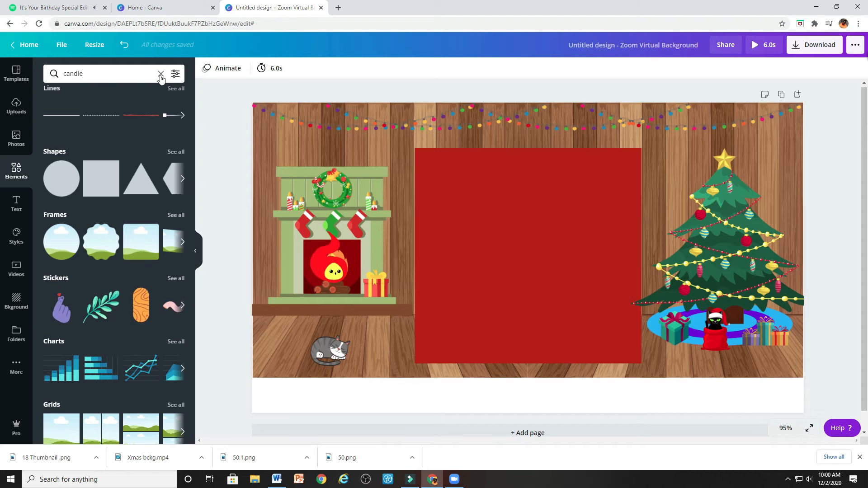
type("s")
key("Return")
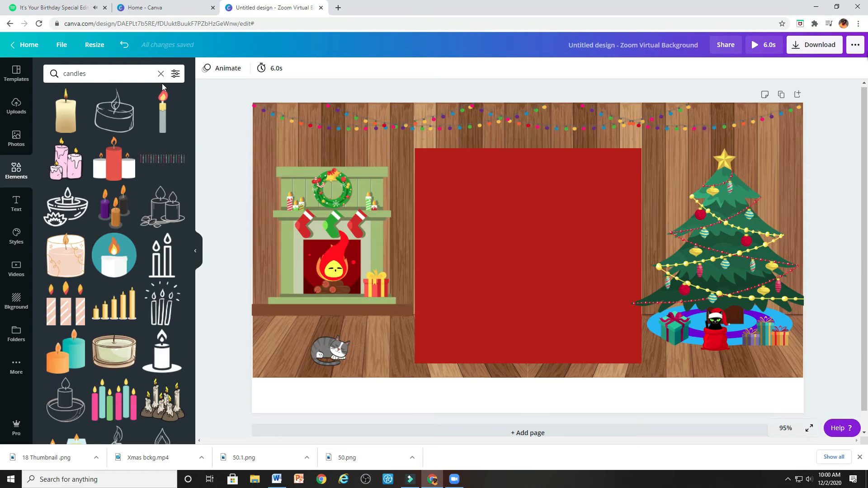
mouse_move(125, 227)
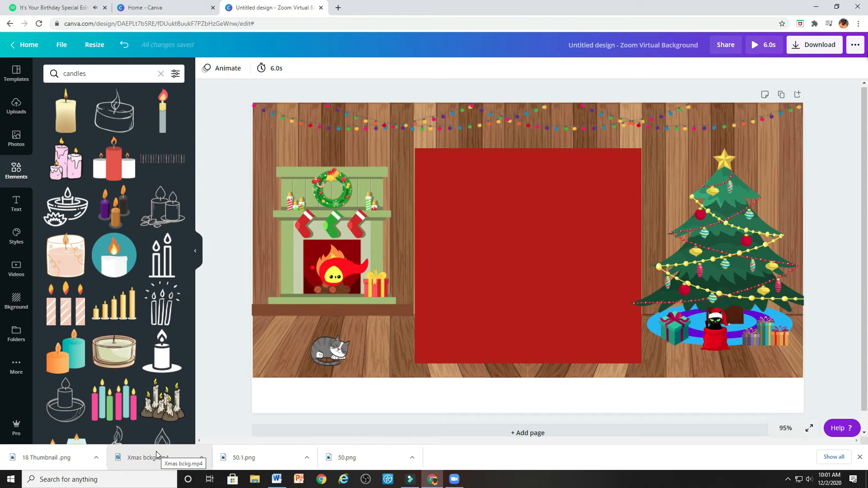
scroll(74, 376, "down", 7)
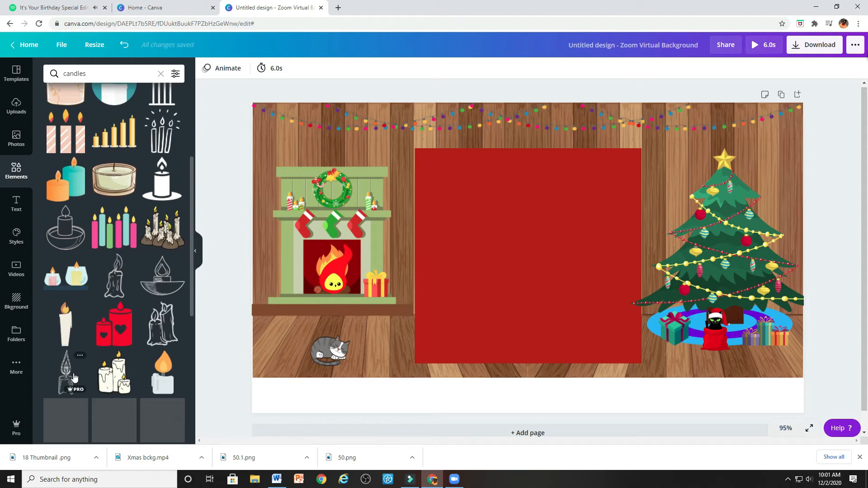
scroll(75, 376, "down", 4)
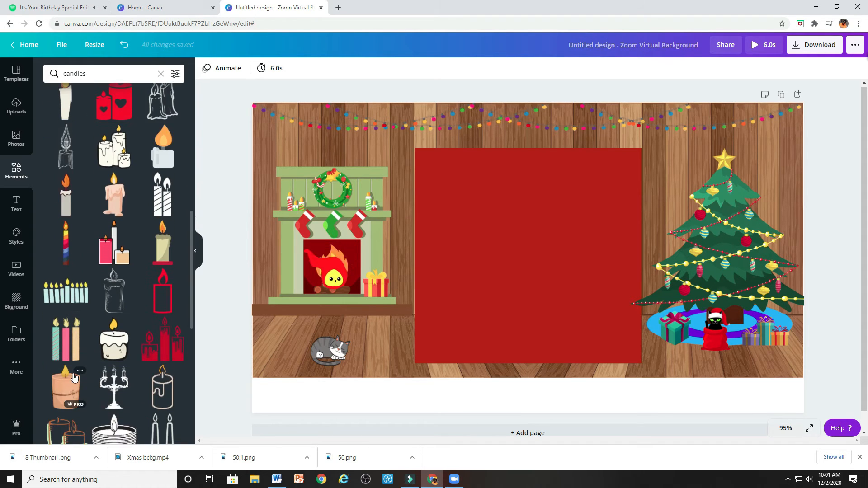
scroll(74, 376, "down", 5)
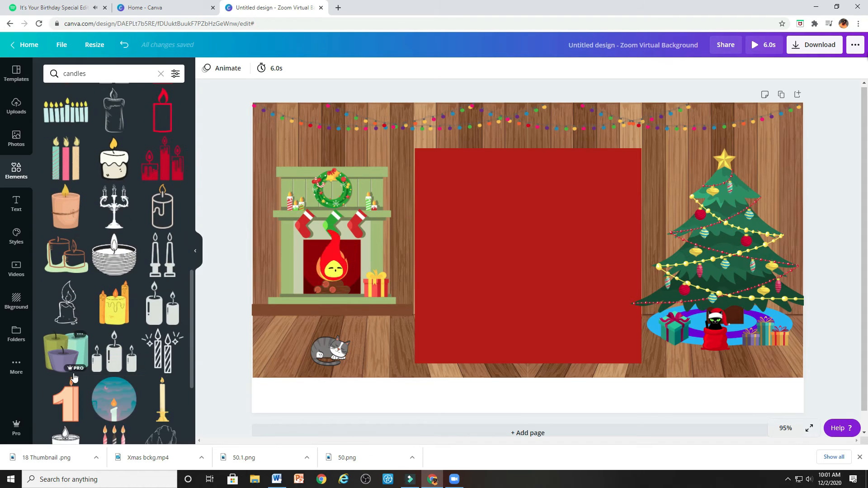
scroll(73, 373, "down", 3)
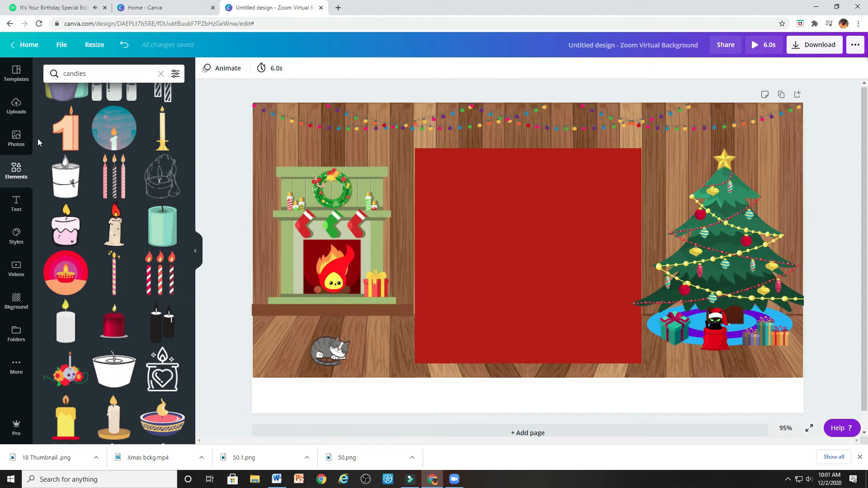
left_click(160, 74)
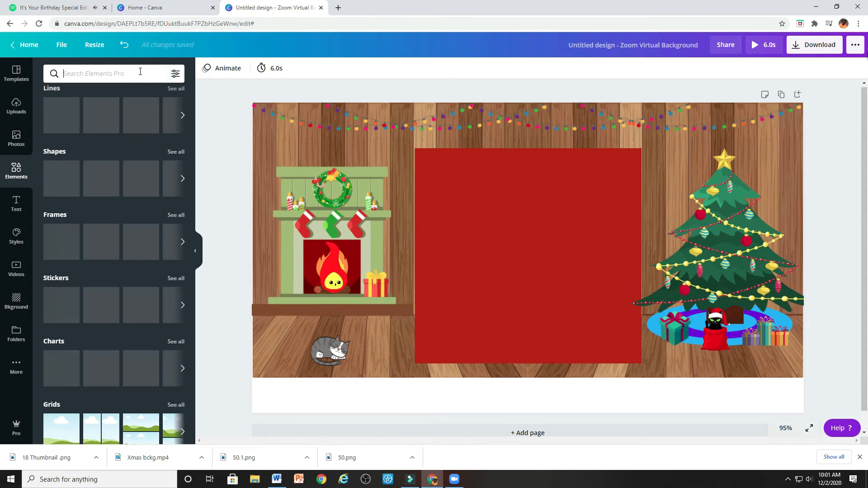
Show all stickers in the elements library and search them for candle
left_click(174, 280)
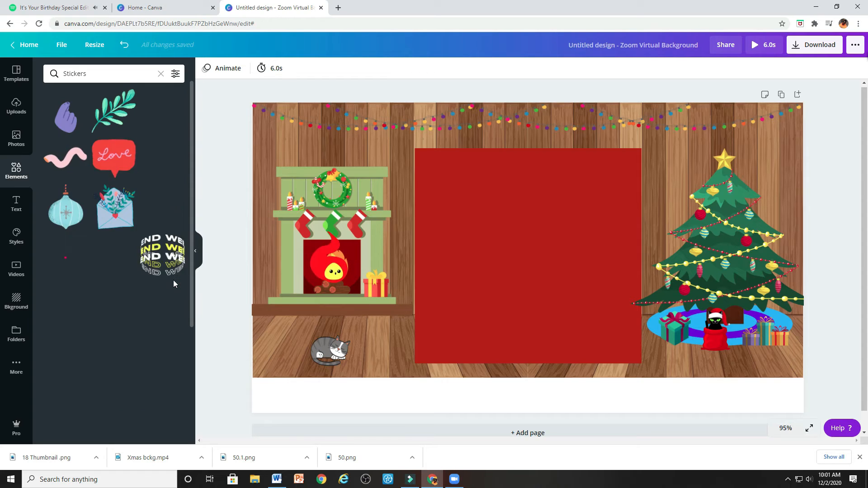
left_click(91, 70)
type("candle")
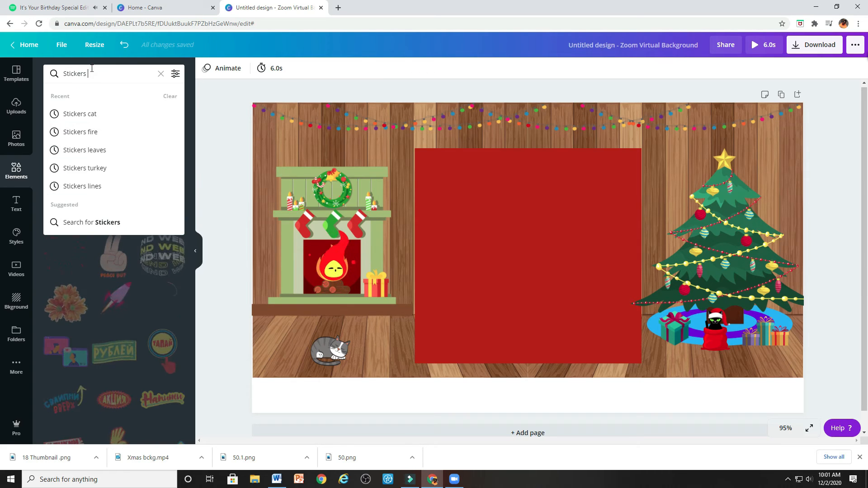
key("Return")
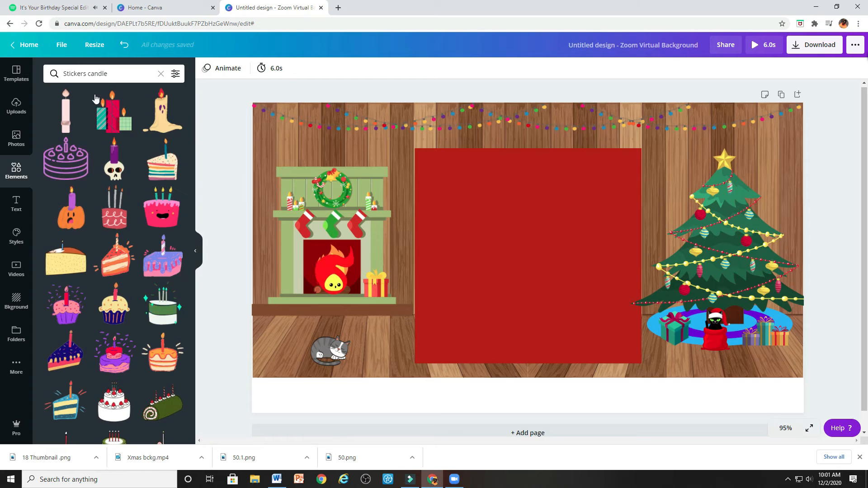
Add the sticker of three teal, red and light green candles, shrink it and center it on top of the fireplace
left_click(110, 125)
left_click_drag(626, 134, 490, 301)
left_click_drag(459, 344, 312, 125)
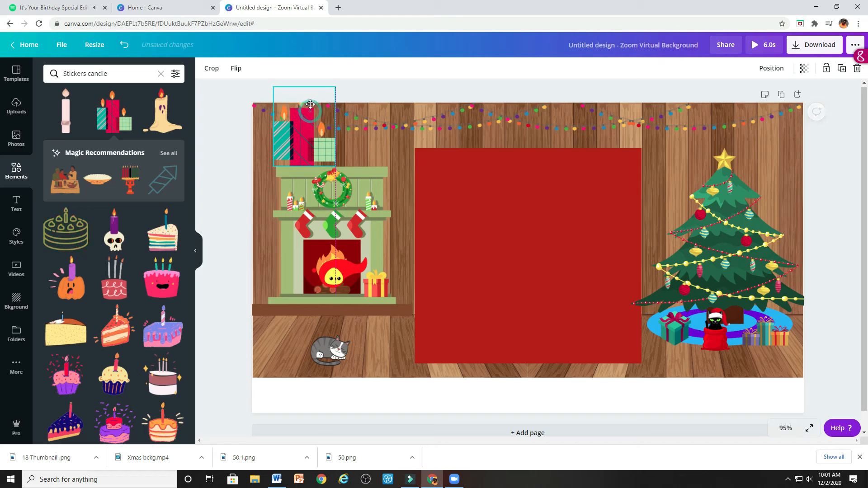
left_click_drag(337, 84, 339, 145)
left_click(278, 343)
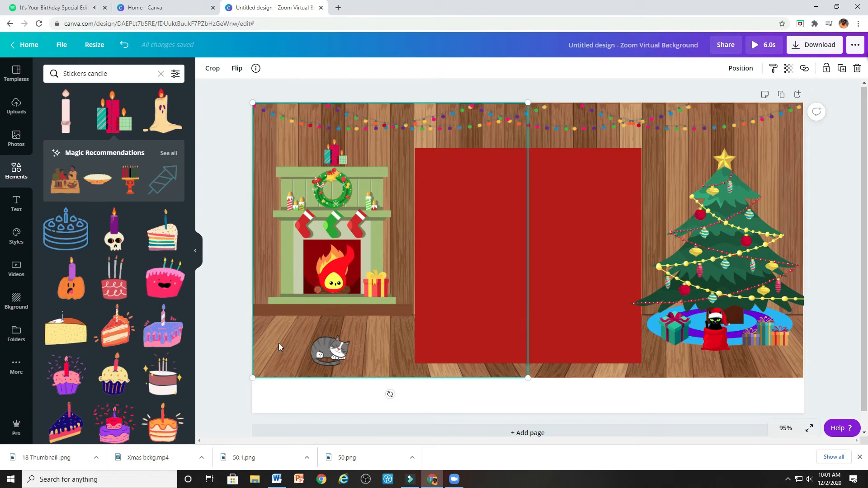
left_click(333, 158)
left_click_drag(334, 157, 335, 157)
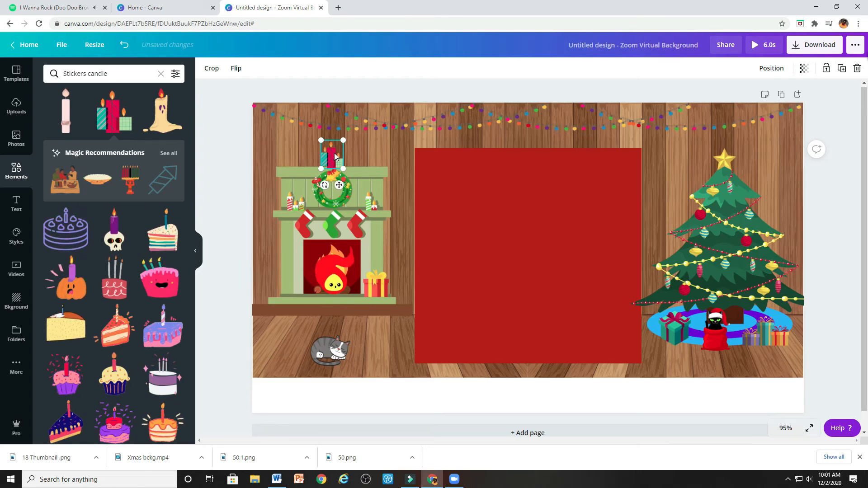
left_click(294, 145)
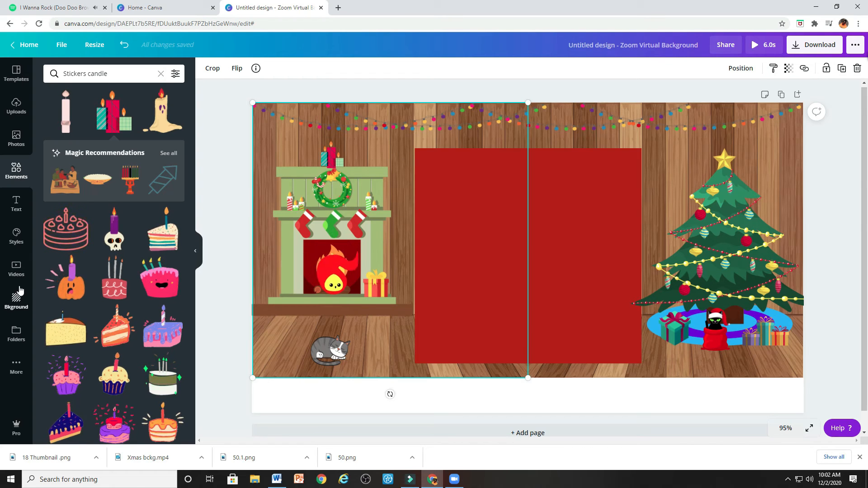
Find the uploaded family photo of four people, three of them wearing blue, and add it to the page
left_click(20, 113)
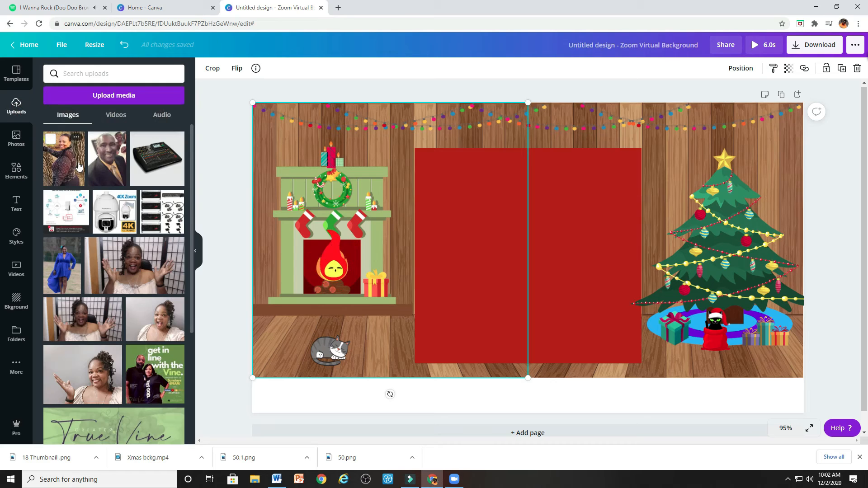
scroll(84, 251, "down", 4)
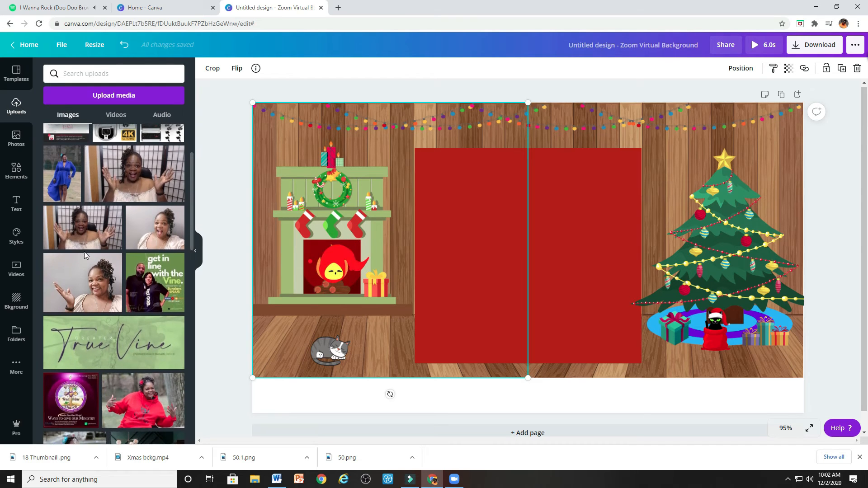
scroll(84, 251, "down", 10)
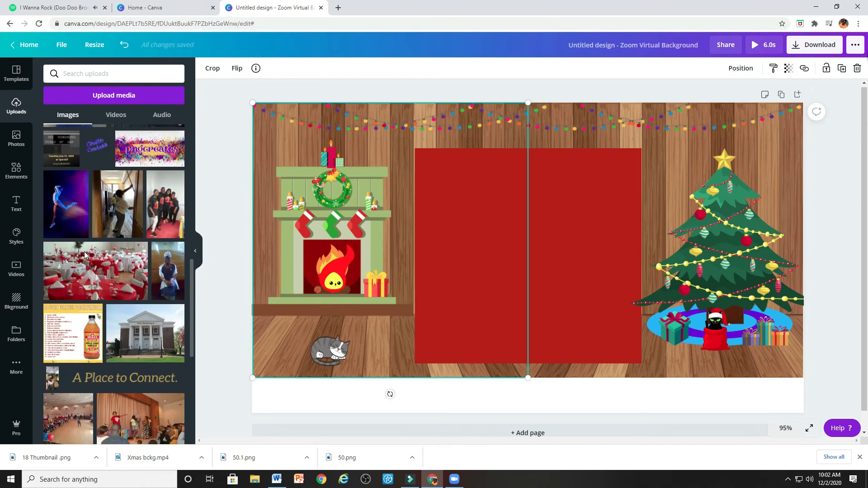
scroll(84, 256, "down", 8)
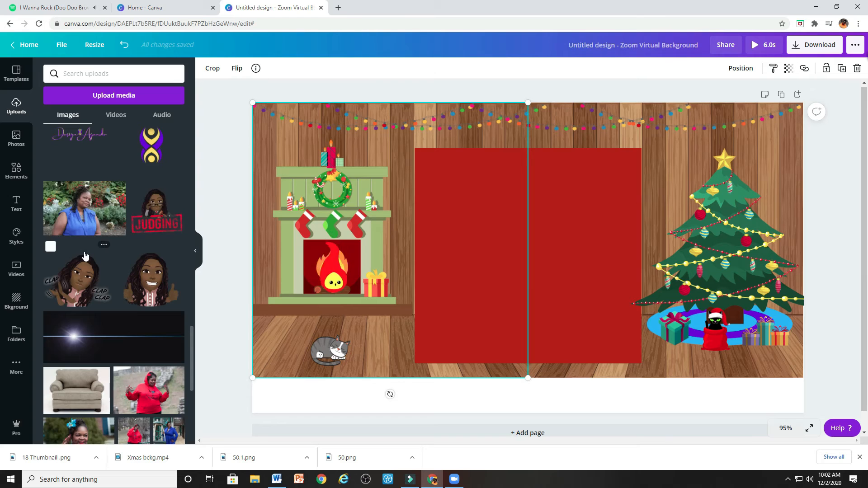
scroll(84, 256, "down", 3)
scroll(84, 256, "down", 5)
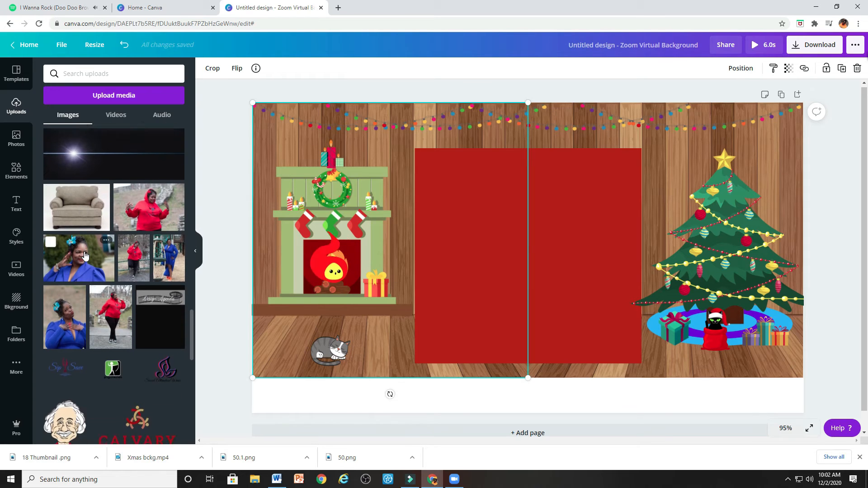
scroll(84, 256, "down", 10)
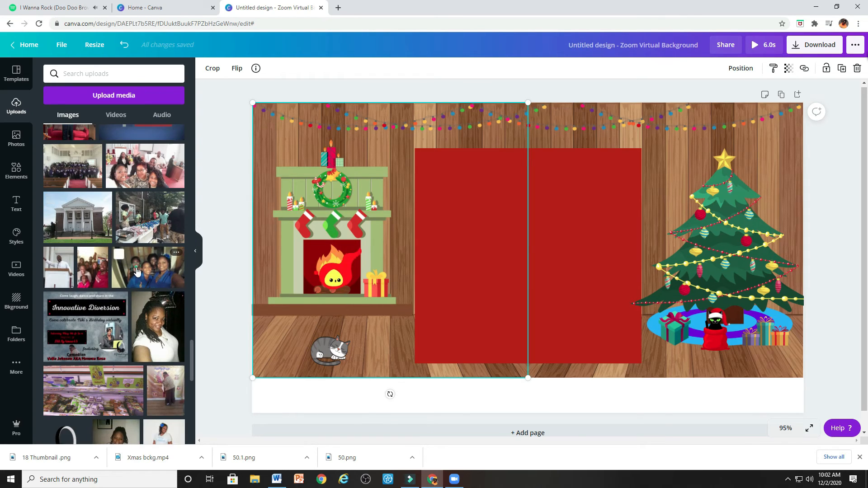
left_click(137, 271)
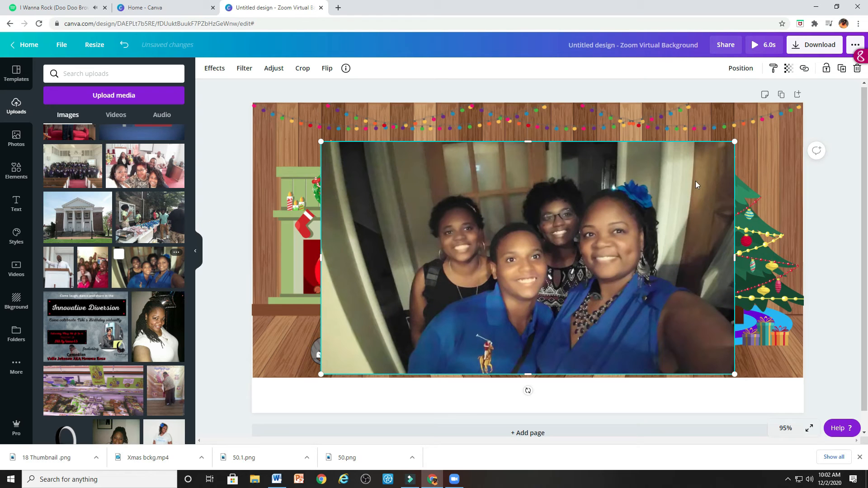
Shrink the family photo to a thumbnail on the floor beside the cat and nudge the fireplace slightly away from the page's edge
left_click_drag(737, 140, 377, 314)
left_click_drag(378, 314, 376, 314)
left_click(354, 354)
left_click(387, 239)
left_click_drag(387, 239, 392, 239)
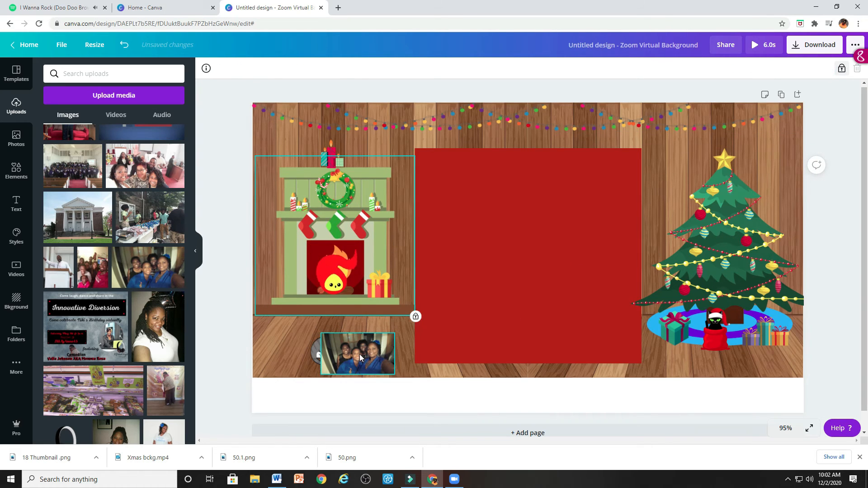
Stand the family photo on top of the fireplace to the left of the candles and shrink it to about 88 by 50
left_click_drag(359, 352, 341, 156)
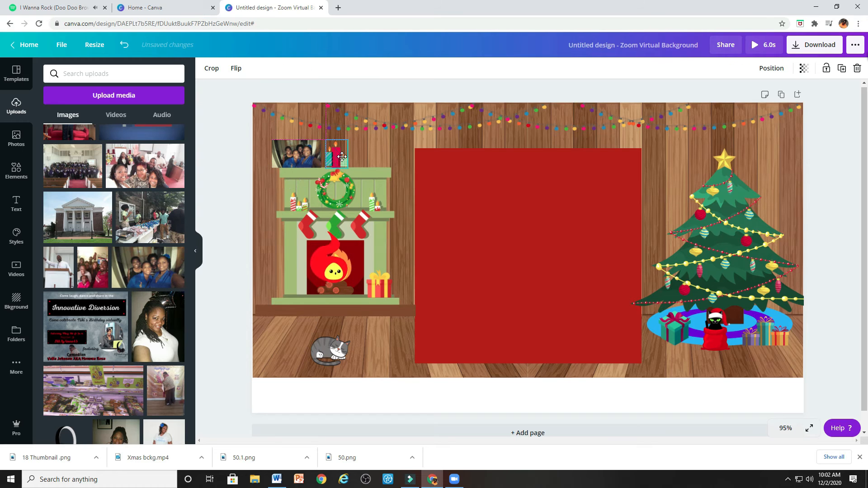
left_click(275, 142)
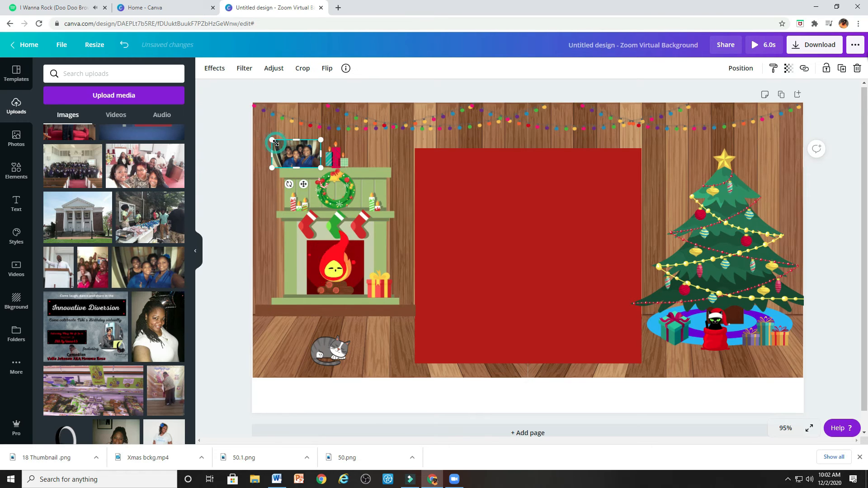
left_click_drag(273, 141, 283, 146)
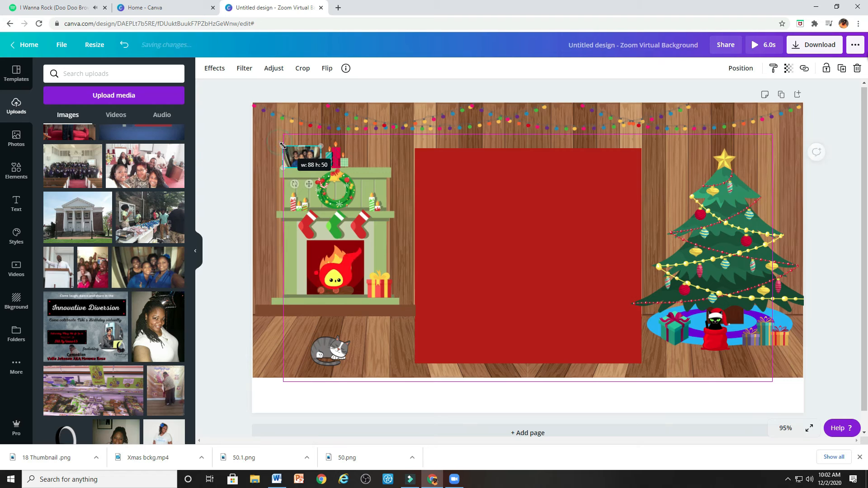
left_click(276, 129)
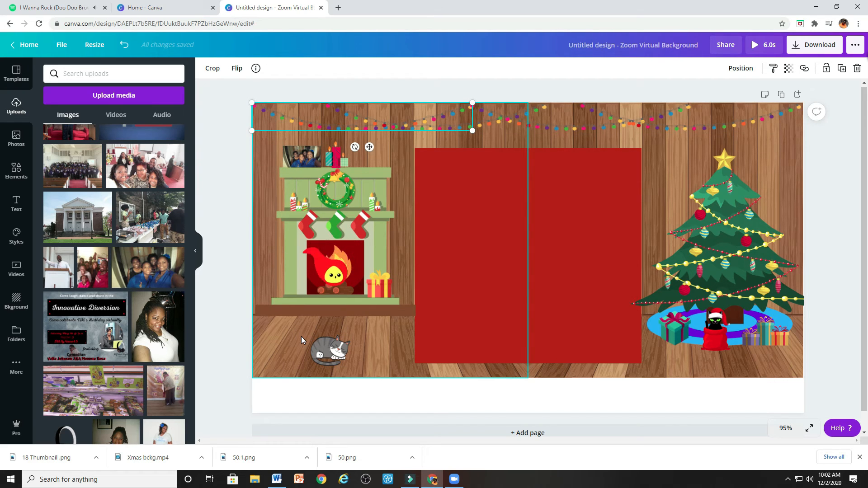
Add the uploaded photo of two smiling women, shrink it and stand it on top of the fireplace to the right of the candles
scroll(127, 303, "down", 3)
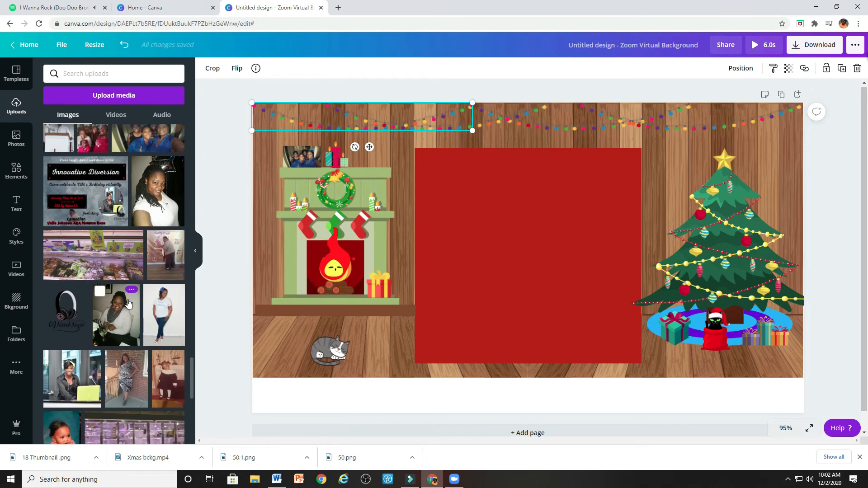
scroll(129, 303, "down", 10)
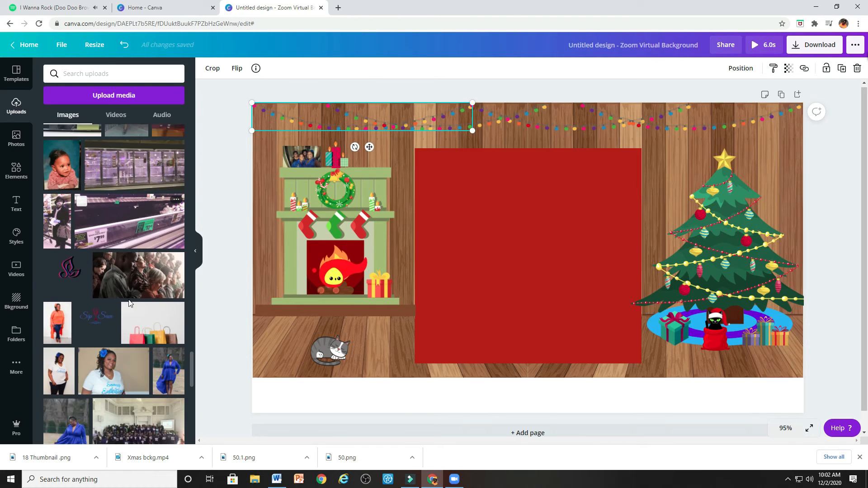
scroll(129, 303, "down", 10)
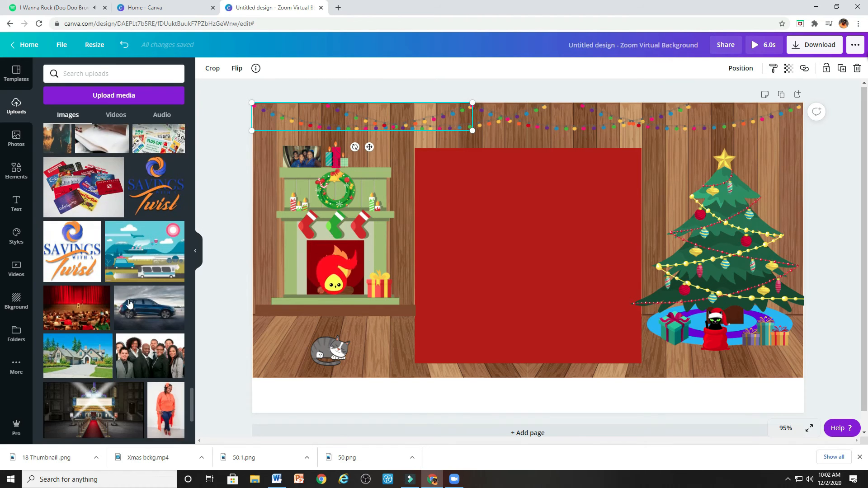
scroll(129, 303, "down", 3)
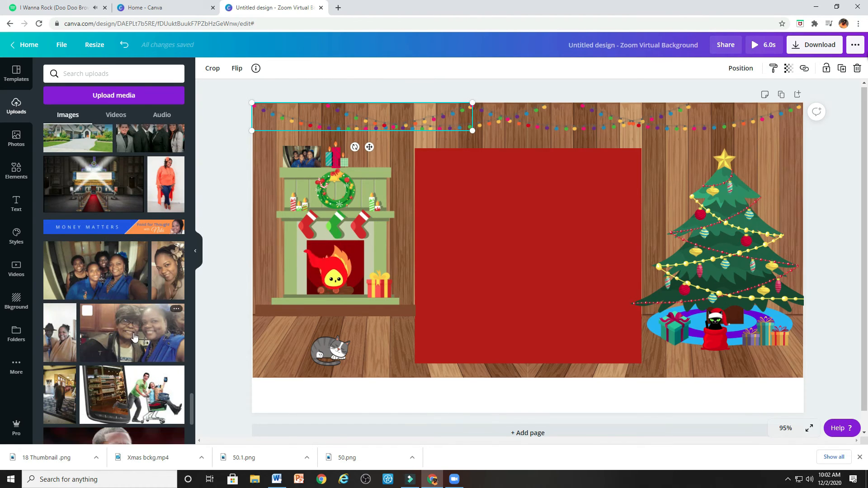
left_click(134, 337)
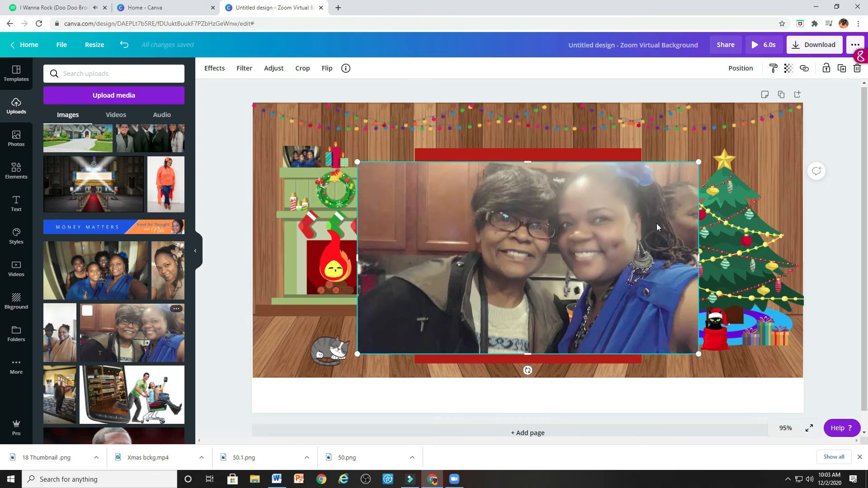
left_click_drag(682, 180, 386, 322)
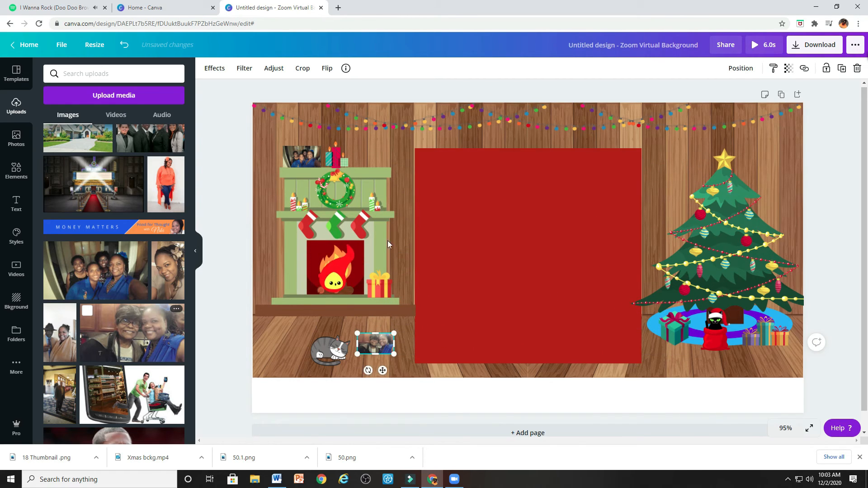
left_click_drag(380, 351, 372, 145)
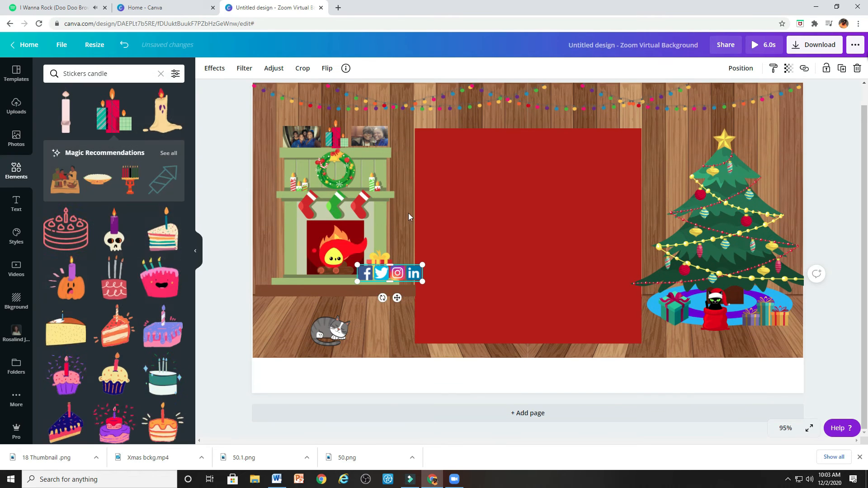
Place the social media icon strip in the lower-left corner of the floor and move the gray cat up closer to the fireplace
left_click_drag(394, 273, 279, 347)
left_click(341, 321)
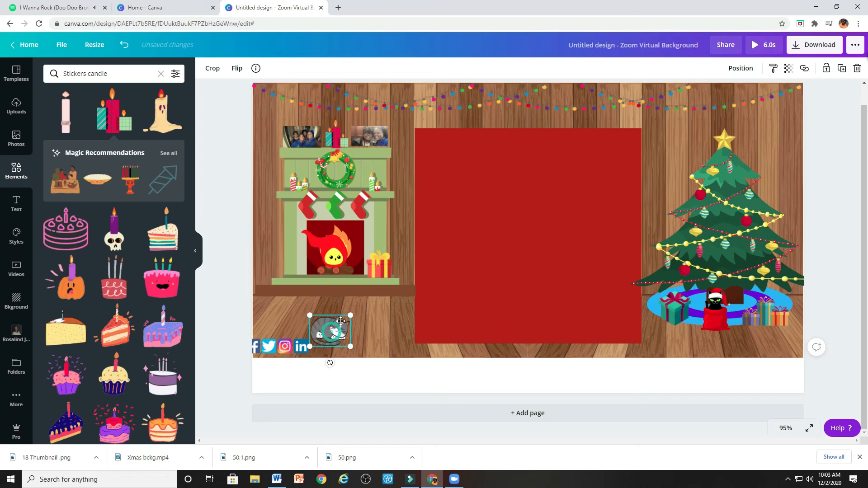
left_click_drag(340, 321, 353, 302)
left_click_drag(287, 353, 298, 351)
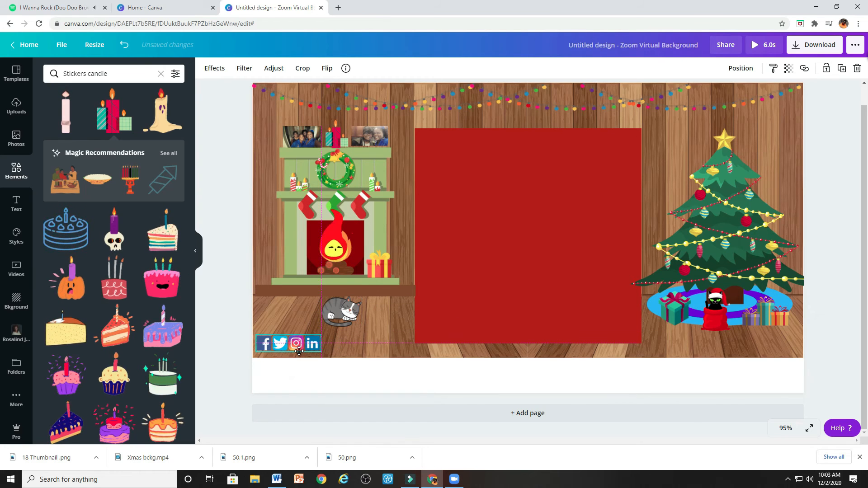
left_click(351, 343)
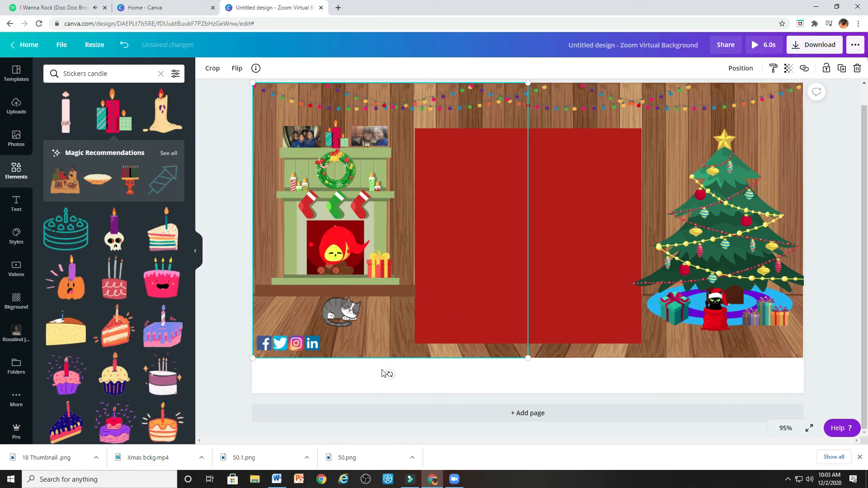
Search the elements for rugs, add the blue oval rug, shrink it and place it on the floor in front of the fireplace
left_click(161, 73)
left_click(137, 74)
type("rugs")
key("Return")
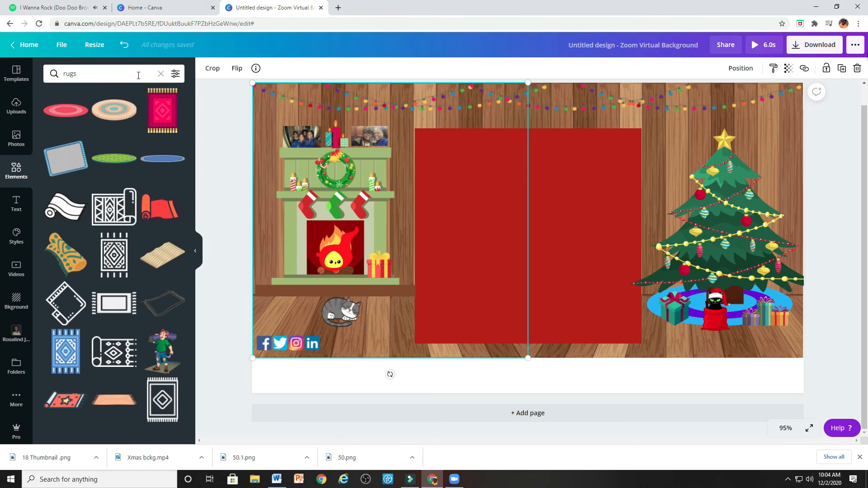
left_click(154, 161)
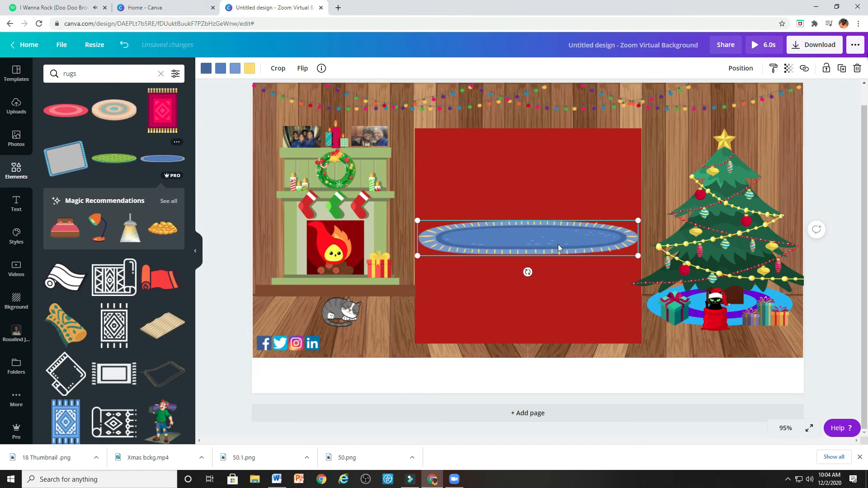
left_click_drag(602, 241, 547, 236)
left_click_drag(496, 244, 357, 312)
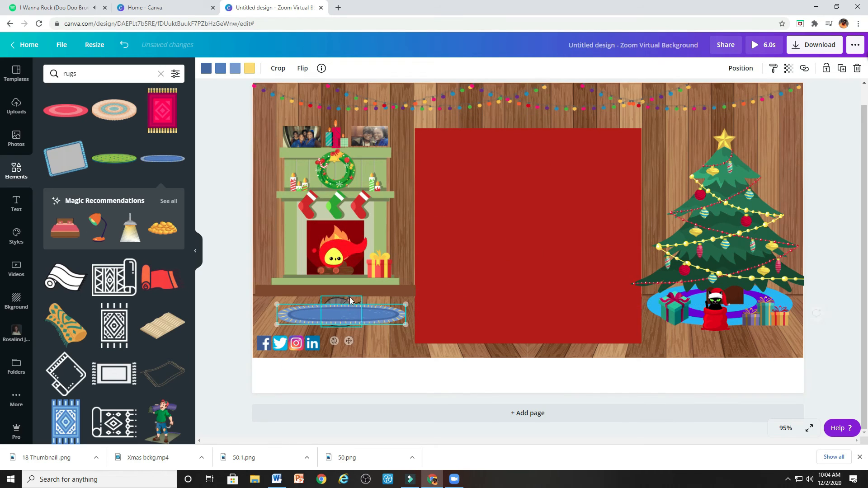
Send the blue rug behind the gray cat and adjust their placement so the cat lies on the rug
left_click(349, 302)
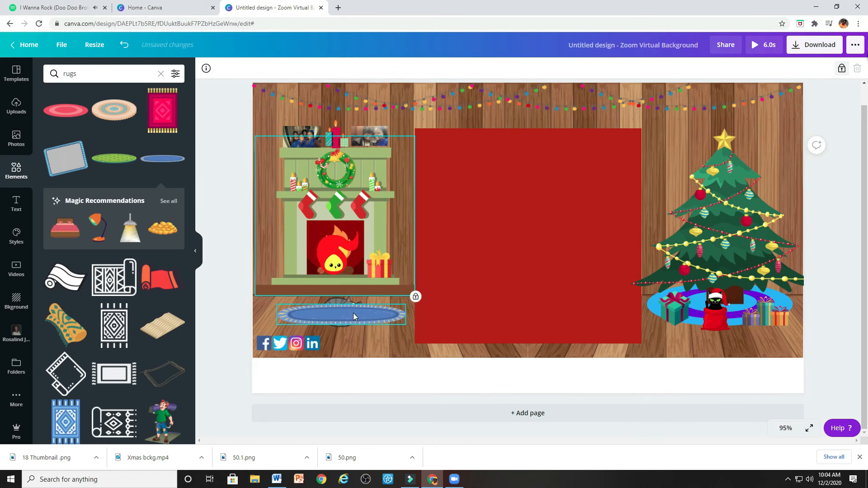
right_click(354, 315)
left_click(394, 368)
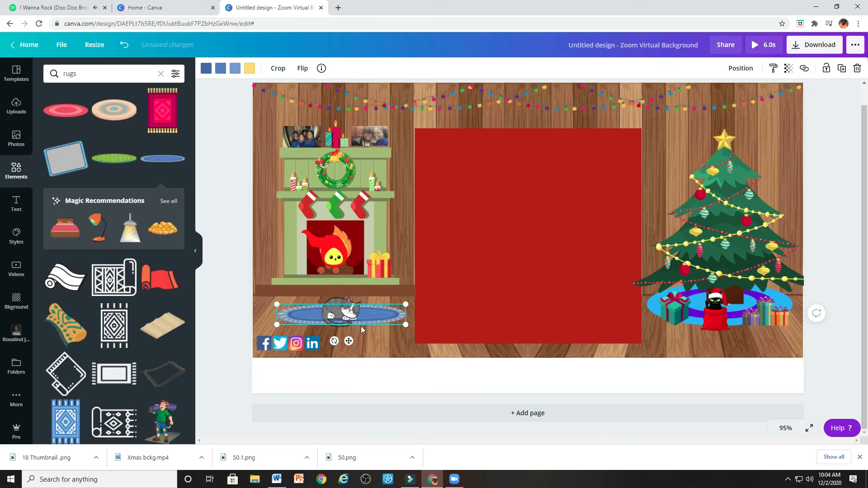
left_click_drag(301, 309, 342, 321)
left_click(364, 343)
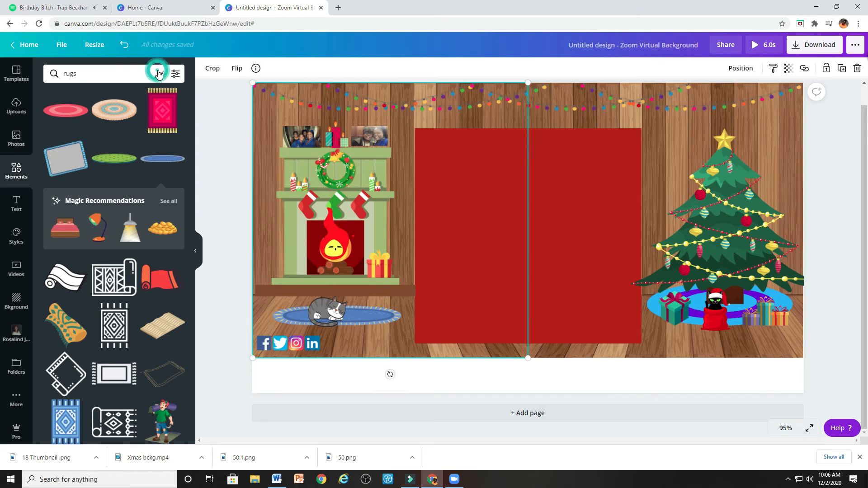
Add a small red square inside the fireplace opening and send it backward behind the fire sticker
left_click(160, 73)
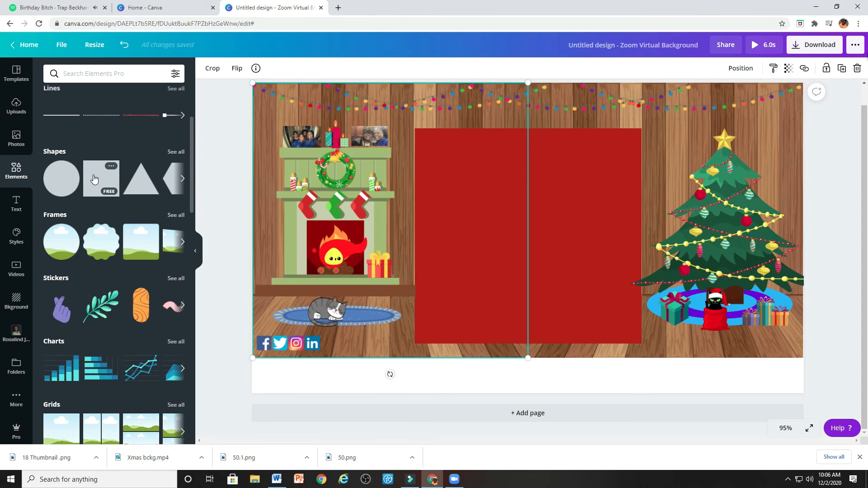
left_click(104, 179)
left_click_drag(600, 176, 342, 240)
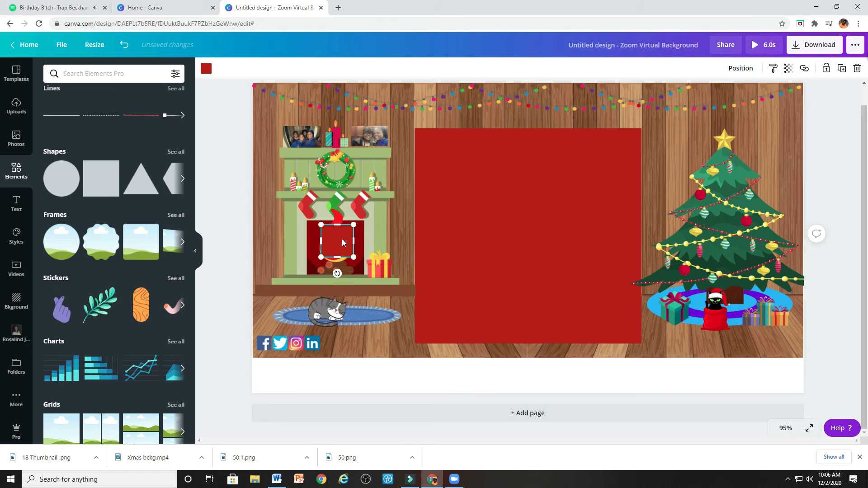
right_click(342, 241)
left_click(384, 330)
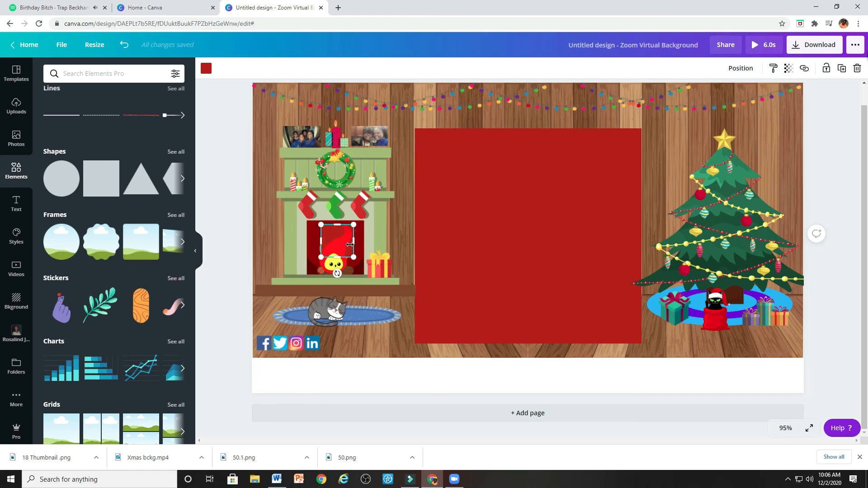
Move the fire sticker aside, enlarge the small red square to about 82 by 85, and put the fire back over it
left_click(335, 257)
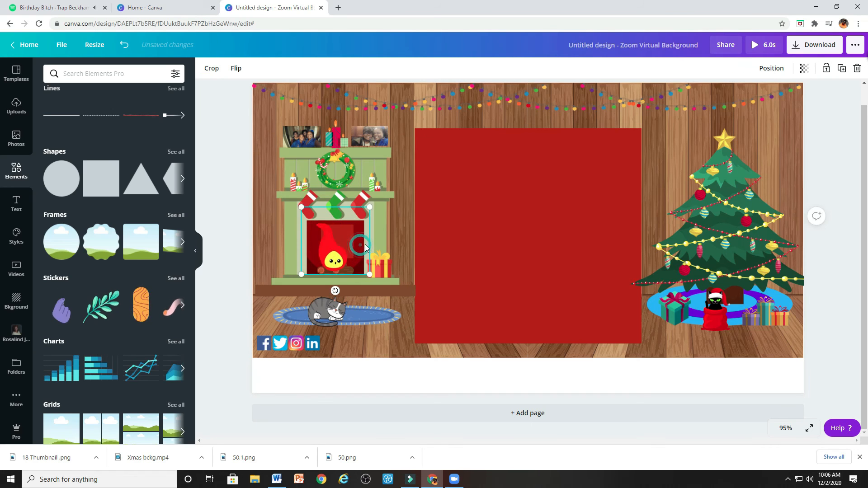
left_click_drag(335, 260, 347, 242)
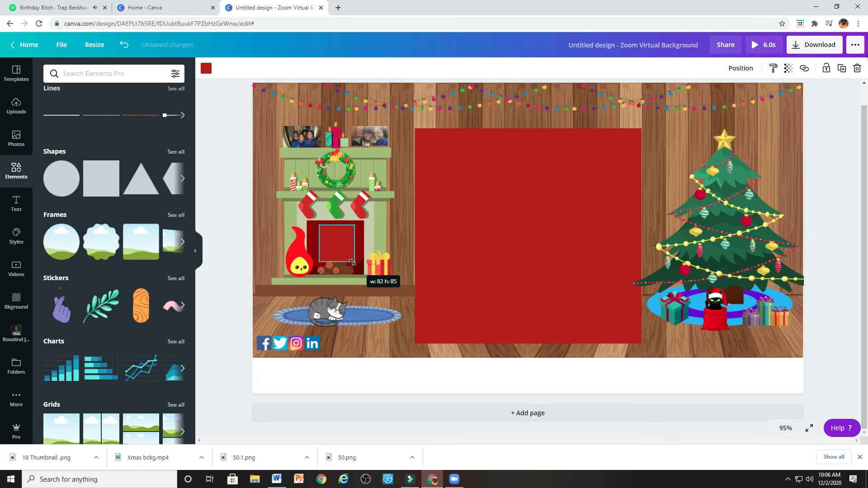
left_click_drag(299, 254, 338, 240)
left_click(349, 243)
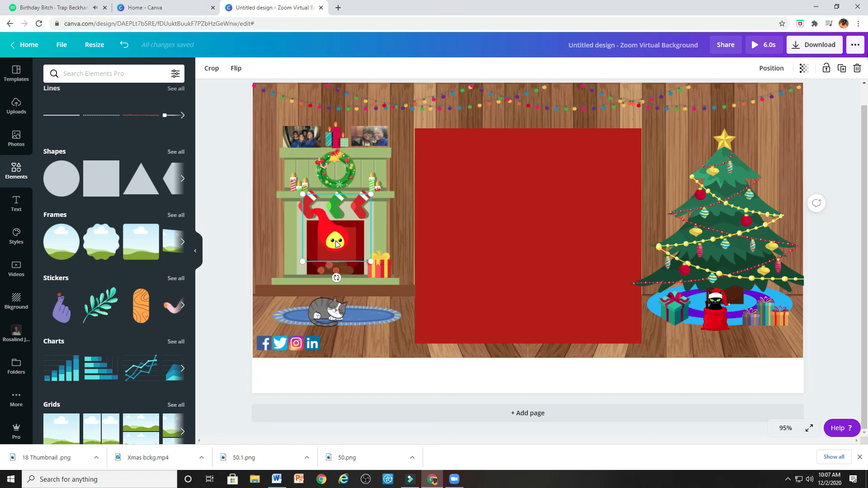
left_click_drag(336, 245, 337, 254)
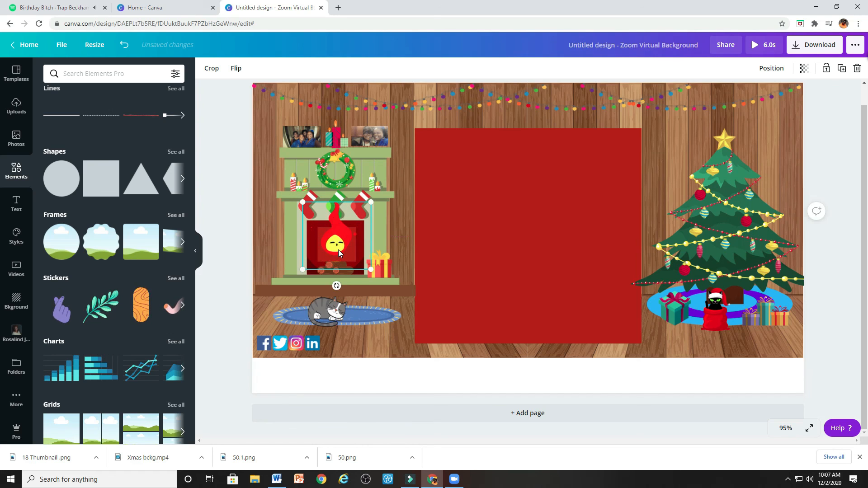
Shrink the fire sticker to fit over the logs in the fireplace opening and extend the small red square's upper edge behind it
left_click_drag(345, 258, 349, 260)
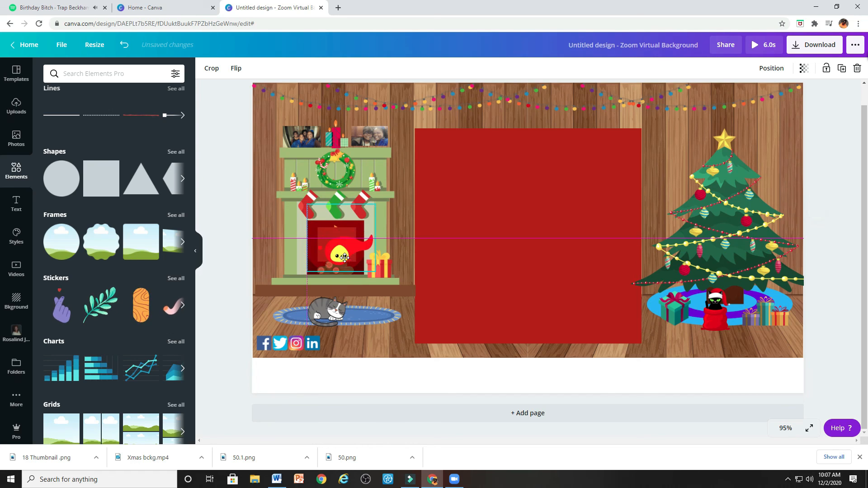
left_click_drag(373, 207, 343, 247)
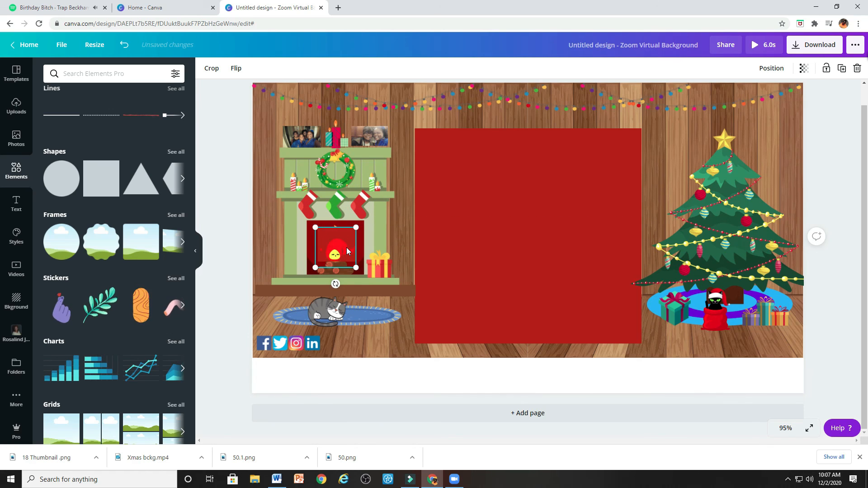
left_click_drag(339, 259, 318, 243)
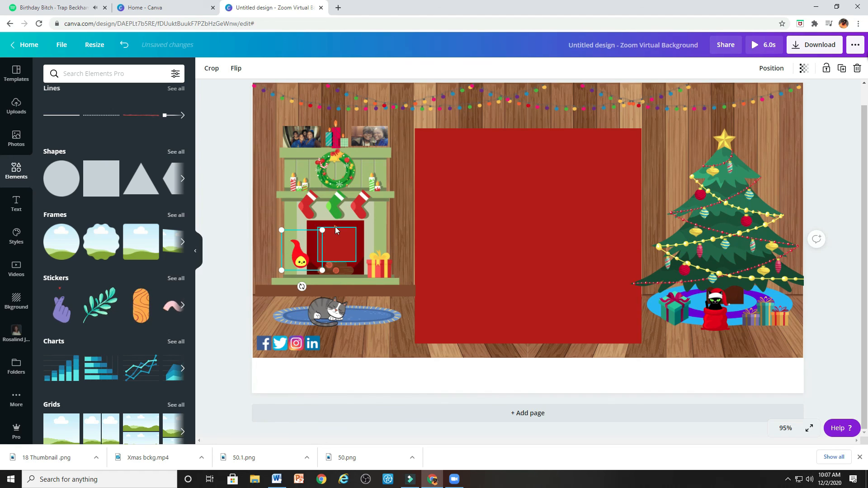
left_click(336, 229)
left_click_drag(336, 225, 336, 221)
left_click_drag(301, 262, 337, 259)
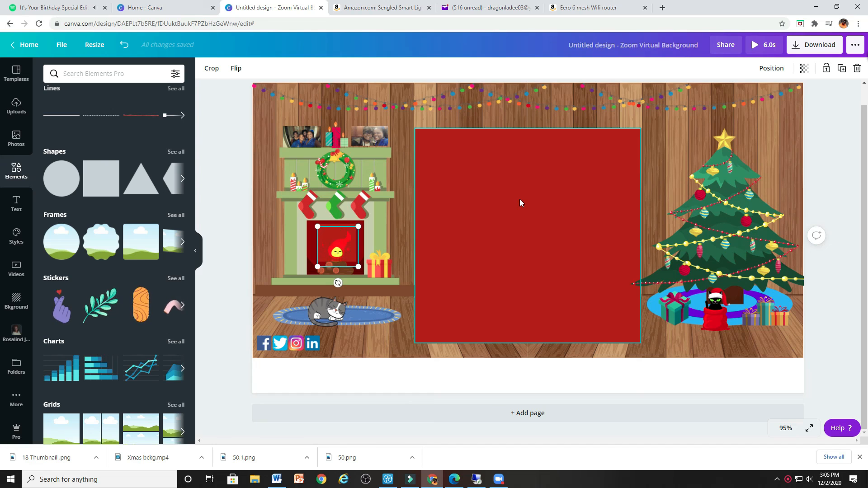
Delete the large red square from the middle of the design
right_click(519, 199)
left_click(857, 69)
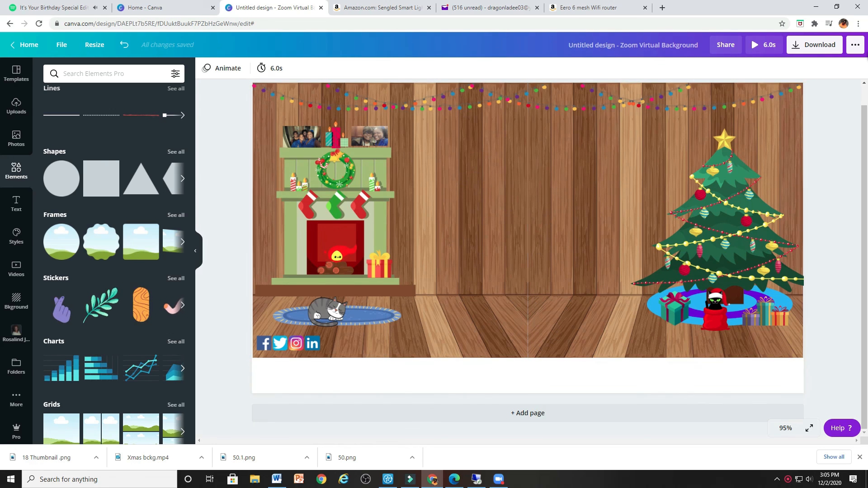
right_click(787, 482)
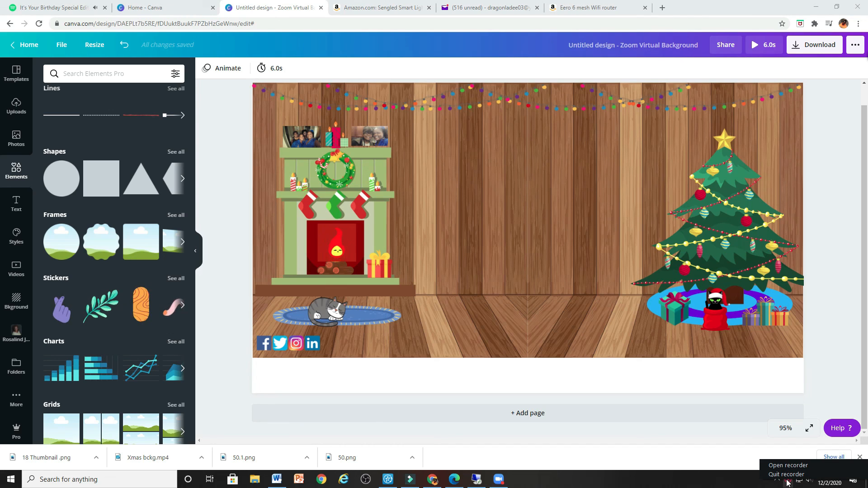
left_click(787, 475)
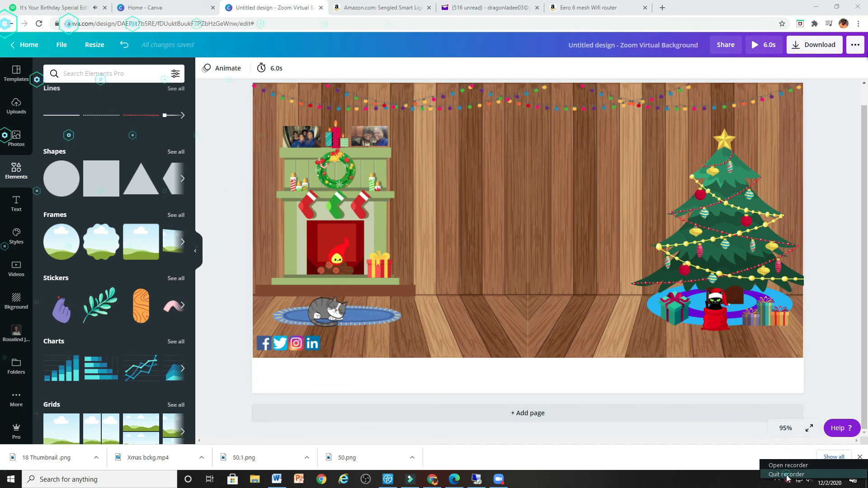